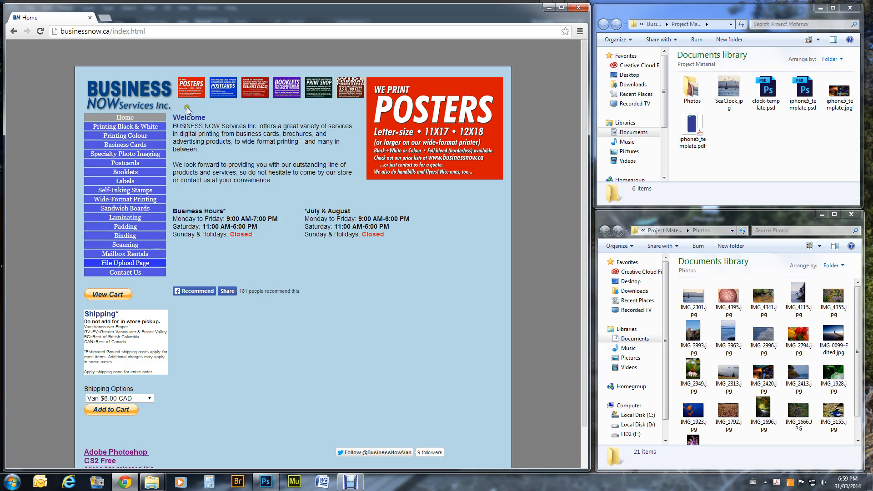
- Open the Business Cards page and scroll through its pricing tables and back up
click(127, 146)
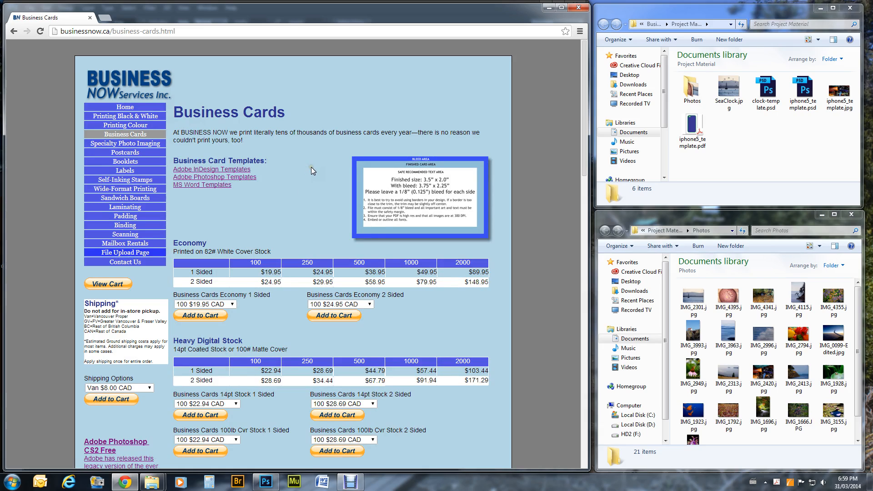
scroll(312, 168, down, 2)
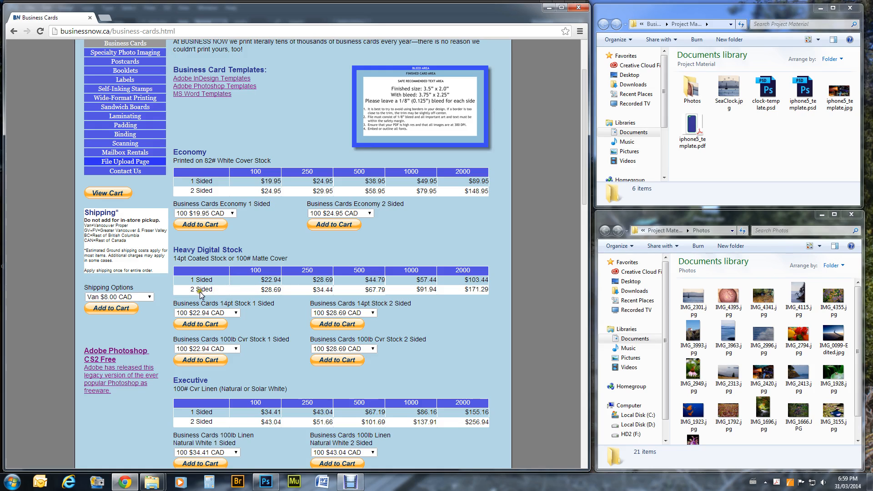
scroll(233, 223, up, 2)
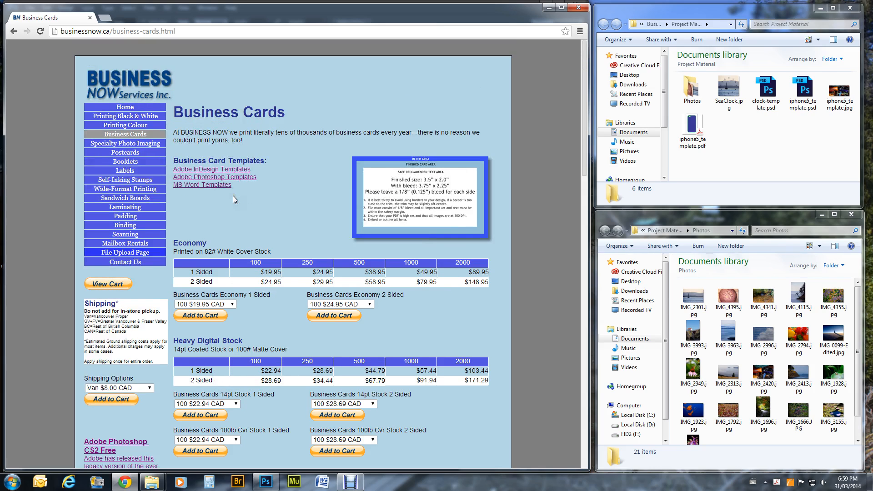
- Save the blank Photoshop template businesscardlayouttemplate.psd into the Project Material folder
click(210, 177)
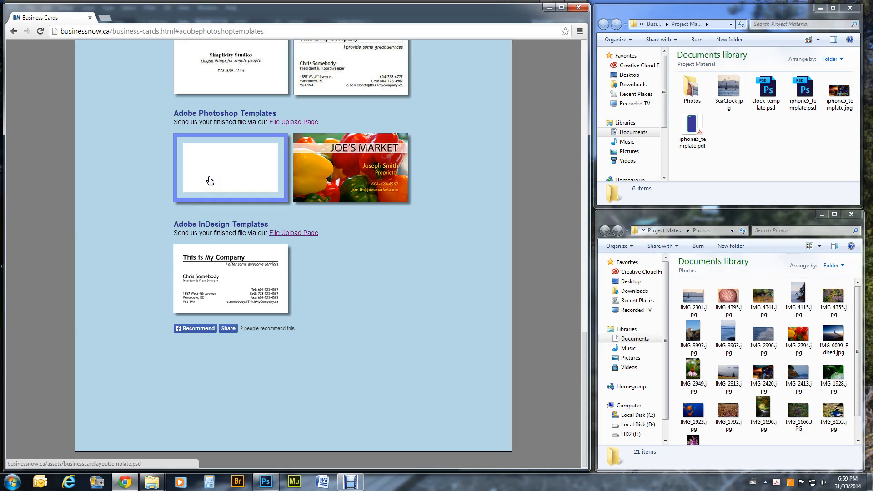
click(240, 161)
right_click(241, 166)
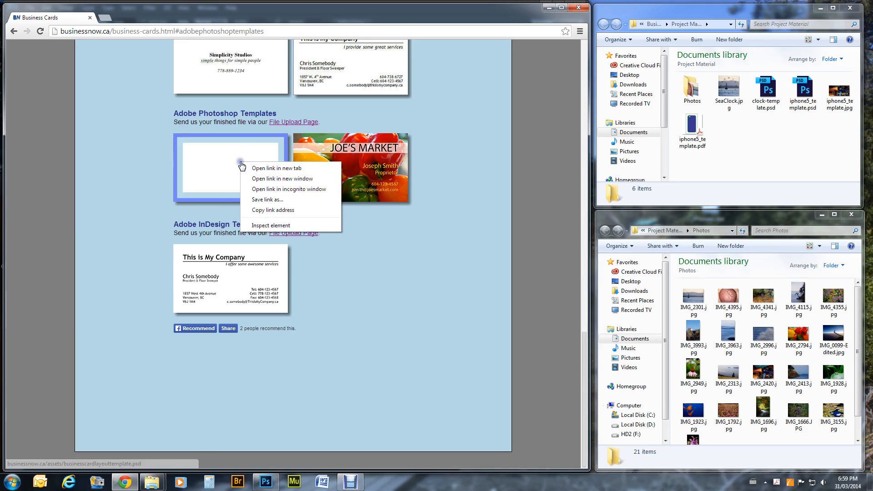
click(260, 200)
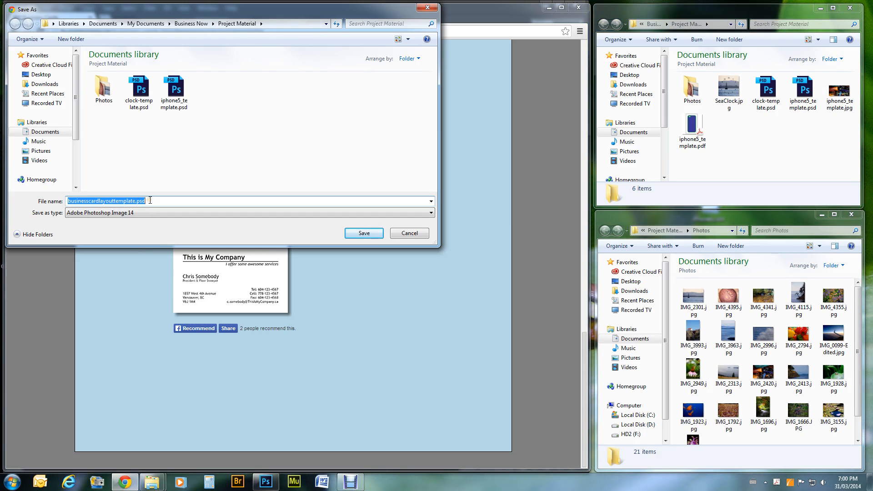
click(358, 232)
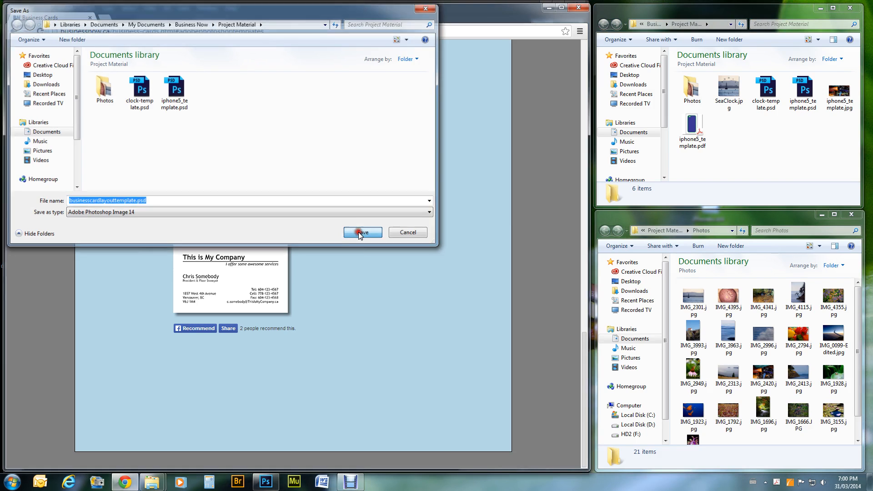
click(804, 142)
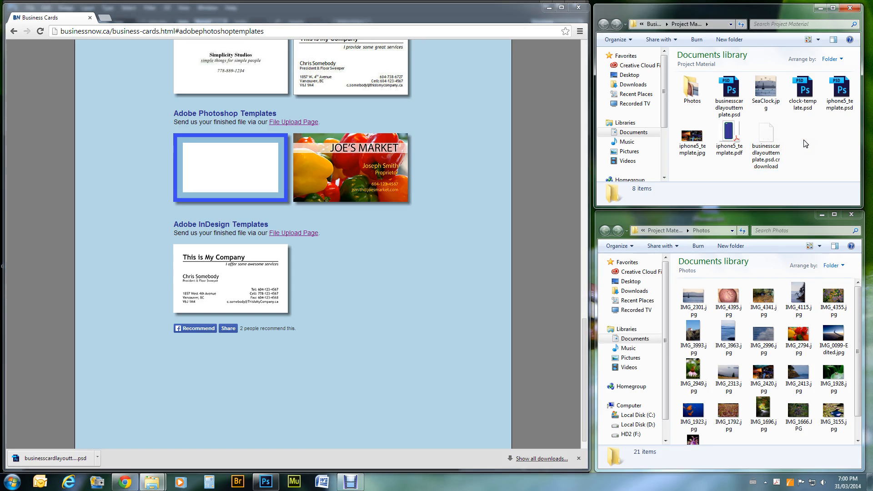
- Refresh Project Material to clear the partial download and open businesscardlayouttemplate.psd in Photoshop
click(742, 25)
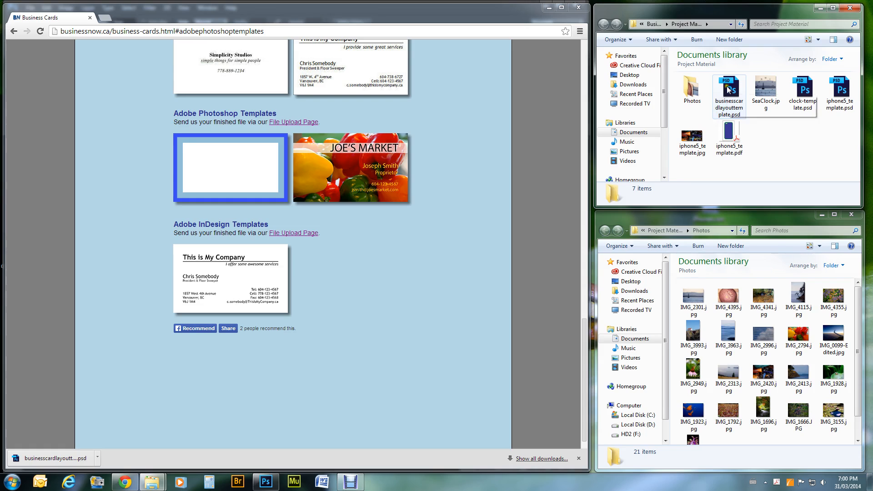
double_click(732, 87)
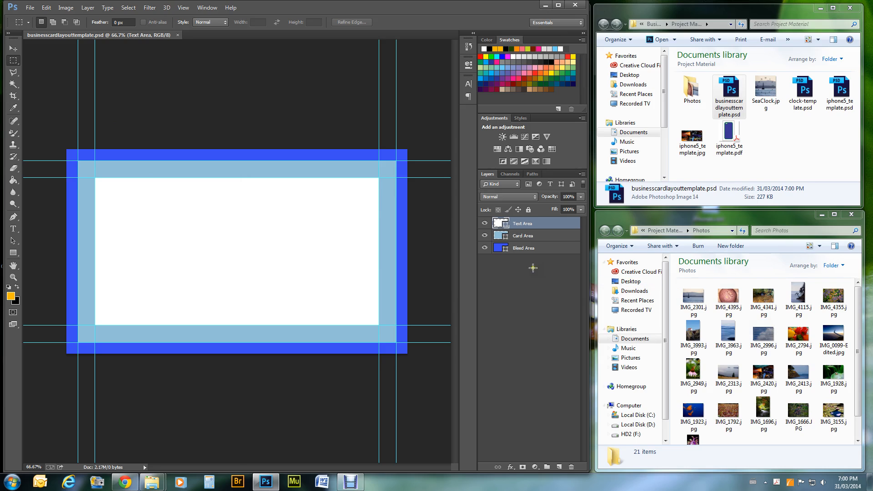
- Open IMG_2794.jpg, copy the entire pepper photo, and return to the card template
click(796, 336)
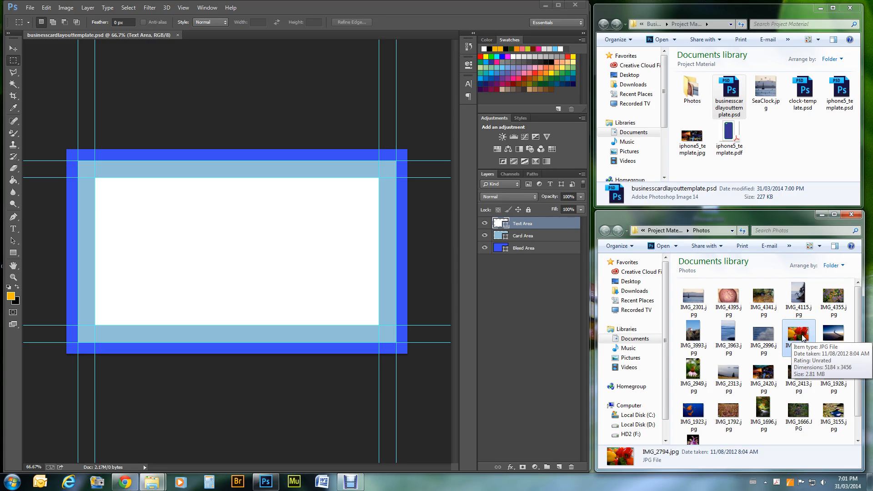
double_click(803, 337)
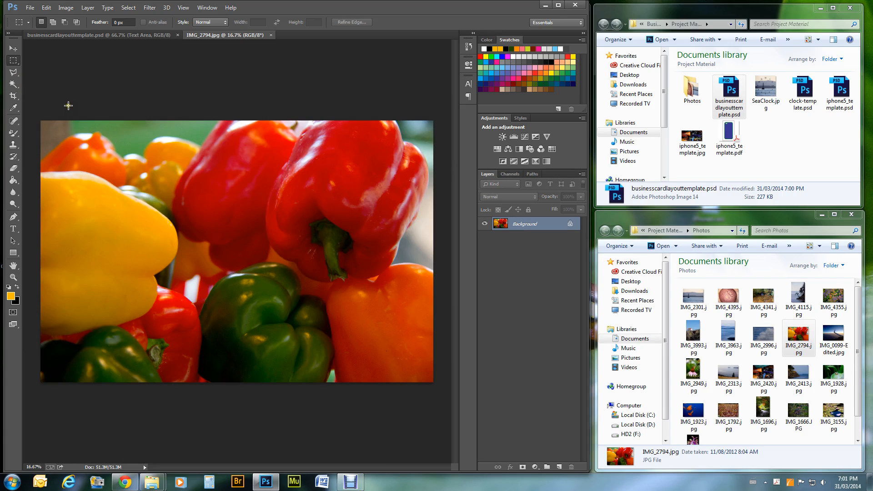
drag(41, 120, 487, 445)
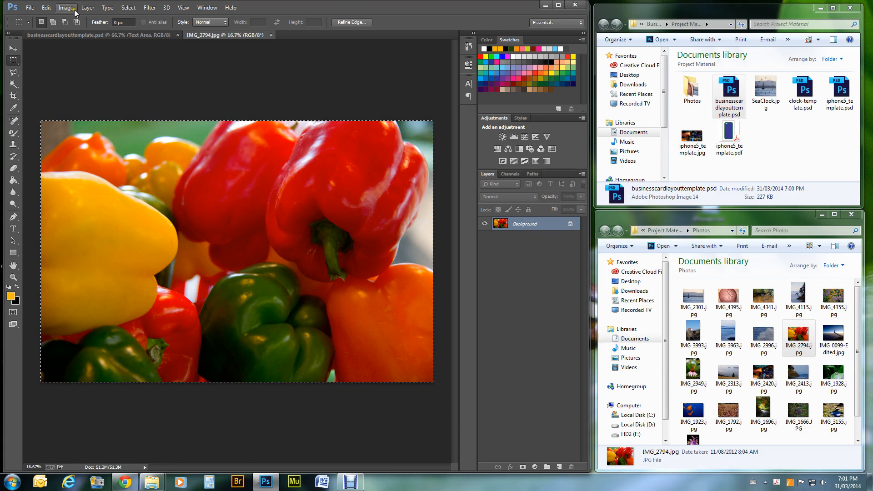
click(46, 8)
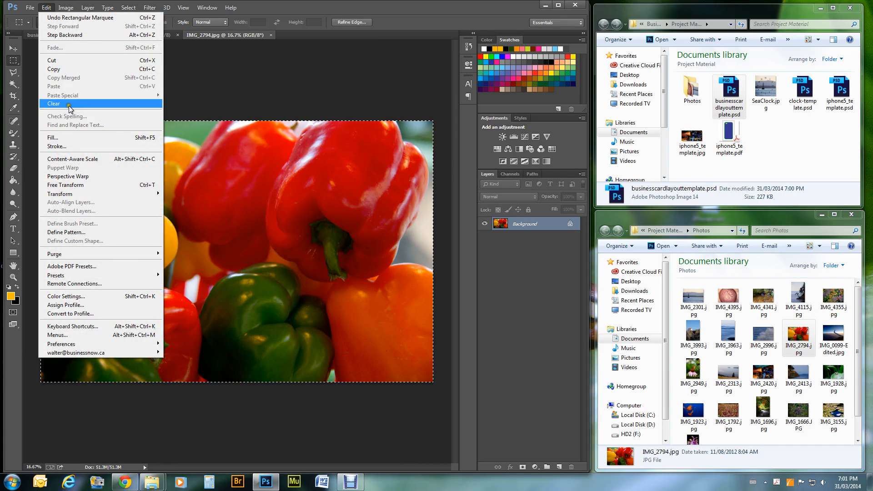
click(68, 68)
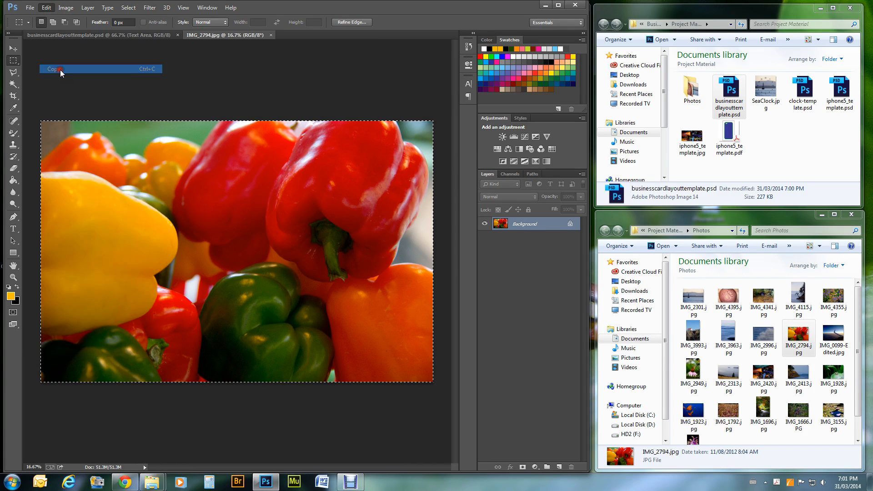
click(91, 36)
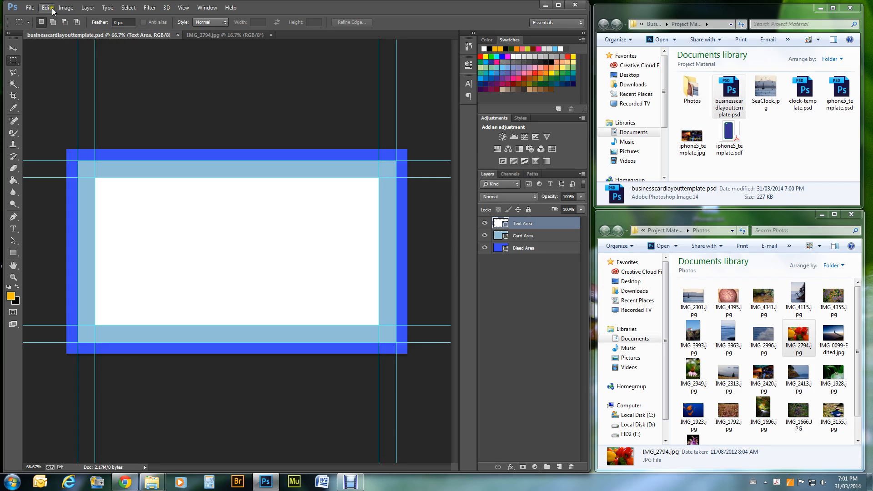
- Paste the pepper photo into the template as Layer 1 and start scaling it
click(53, 9)
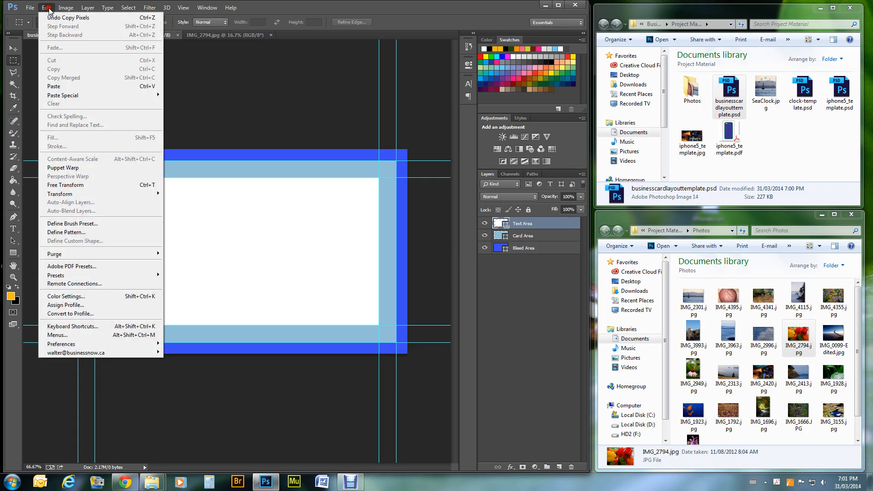
click(62, 85)
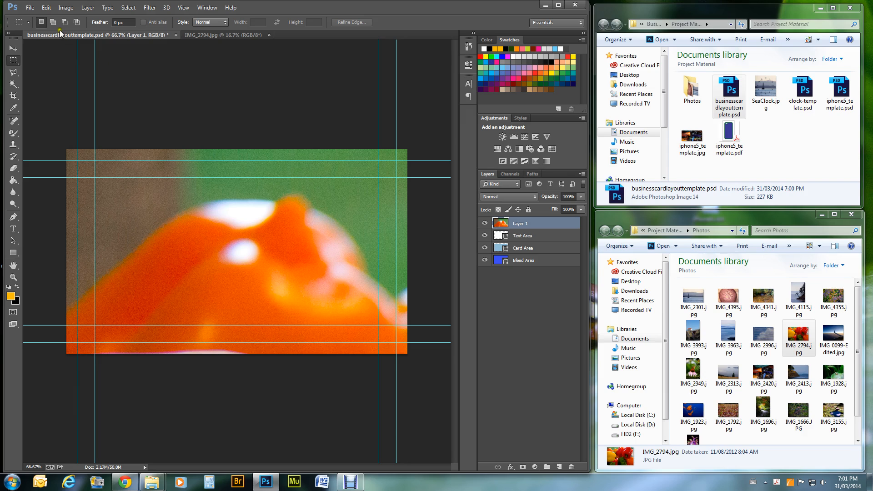
click(70, 8)
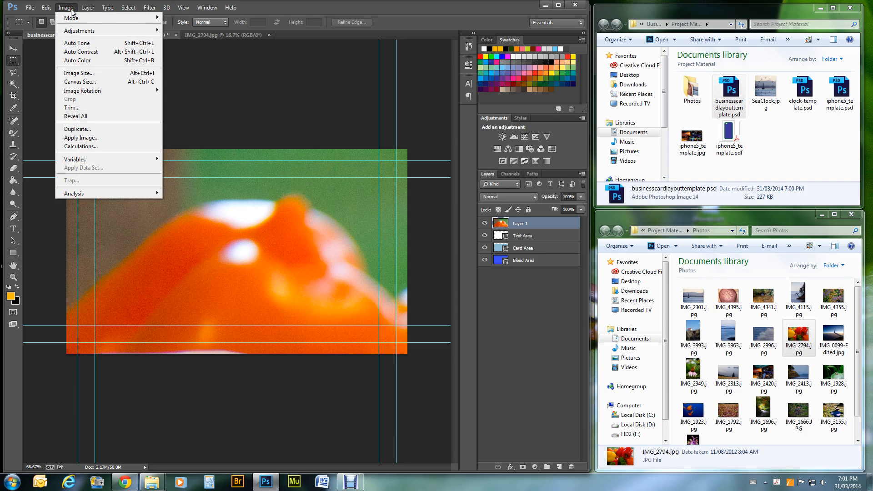
mouse_move(45, 7)
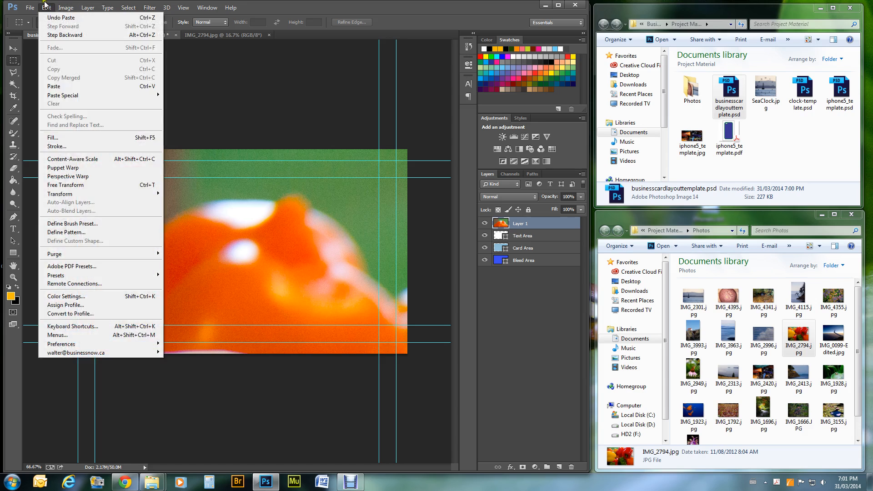
mouse_move(67, 194)
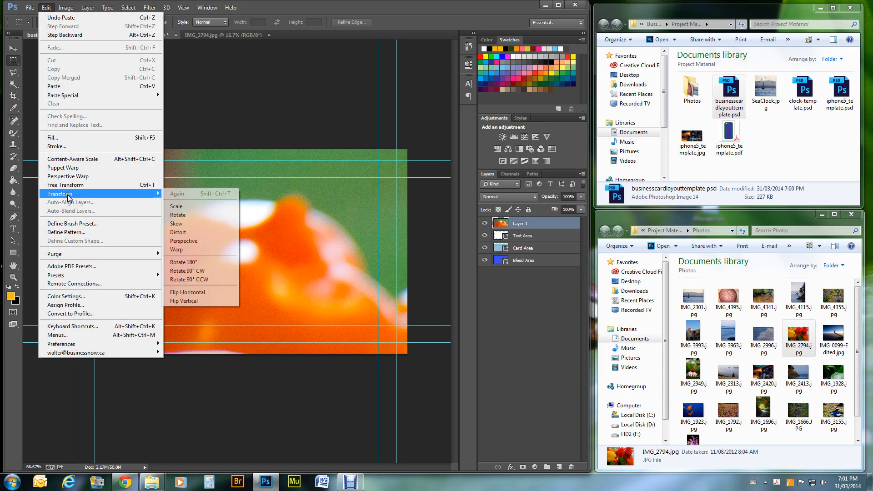
click(182, 207)
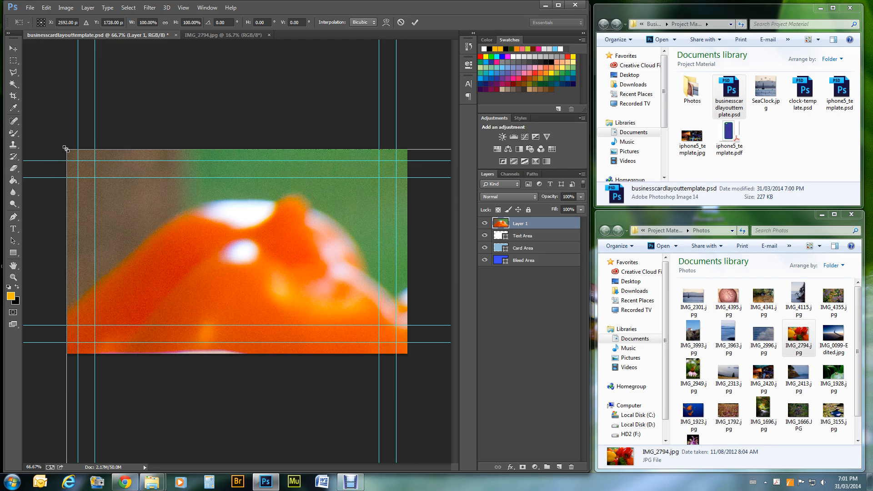
- Resize and position the pepper photo to cover the whole card, then commit the transform
drag(65, 148, 387, 364)
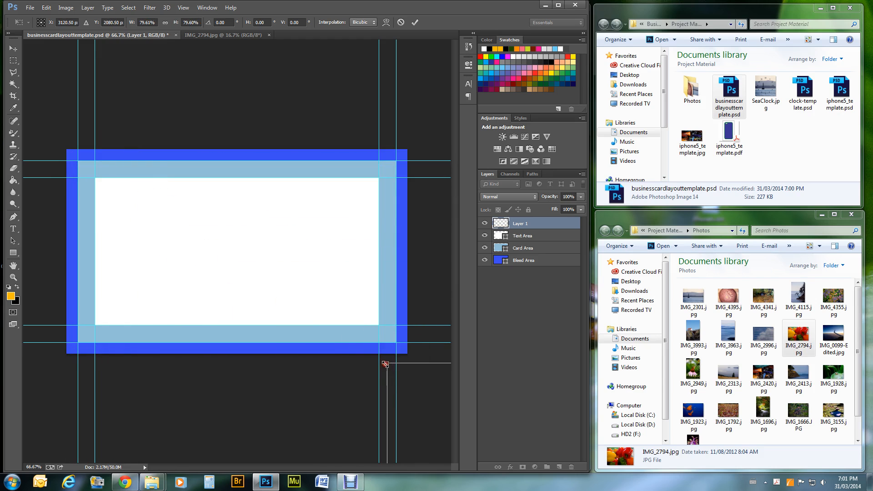
drag(443, 387, 89, 139)
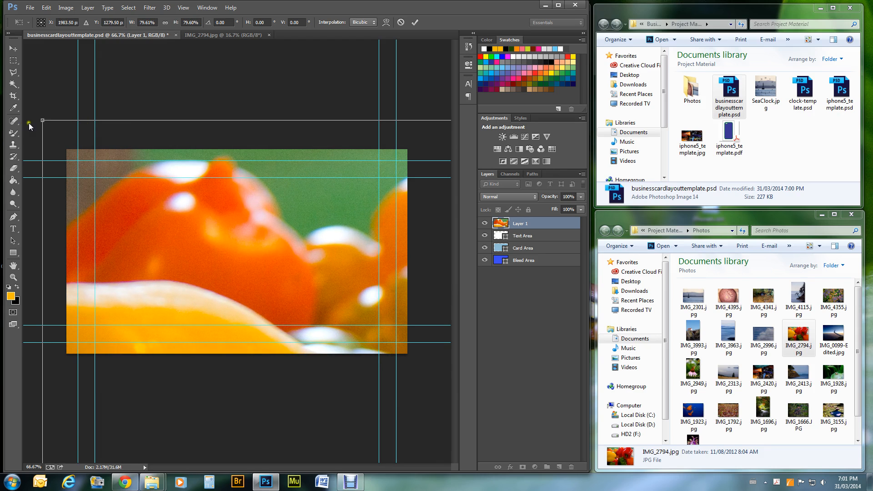
drag(41, 121, 100, 182)
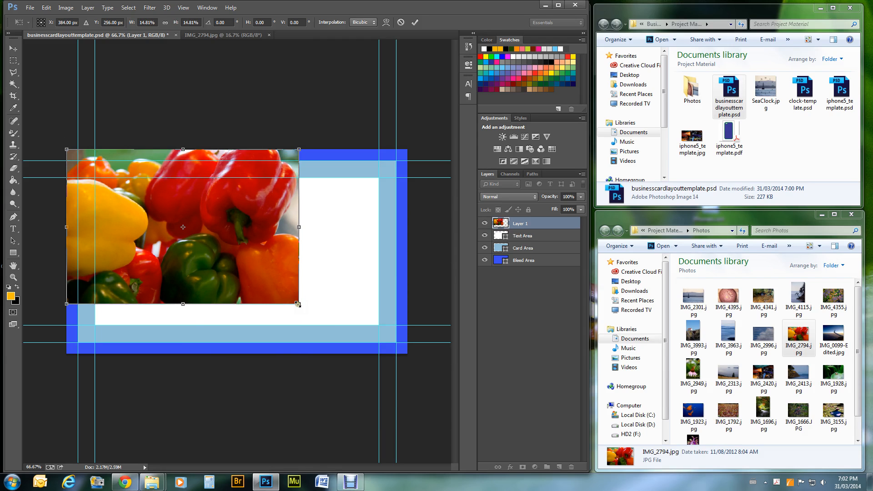
drag(298, 304, 409, 371)
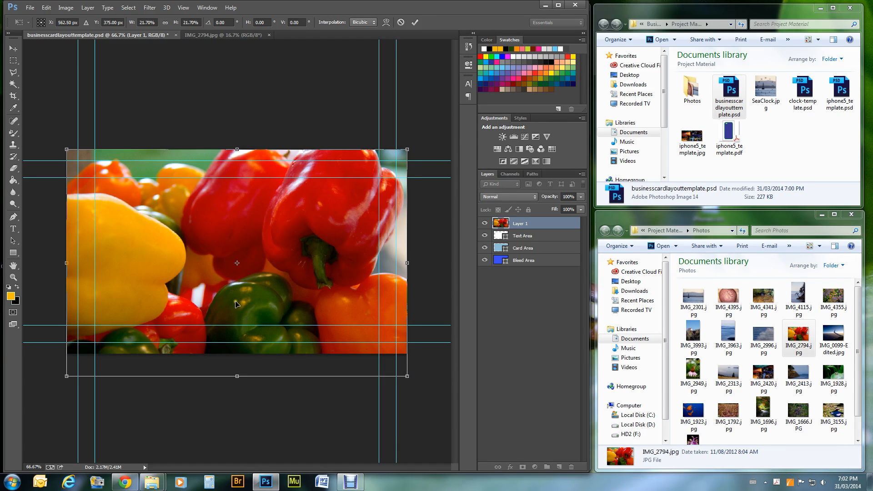
drag(236, 304, 239, 292)
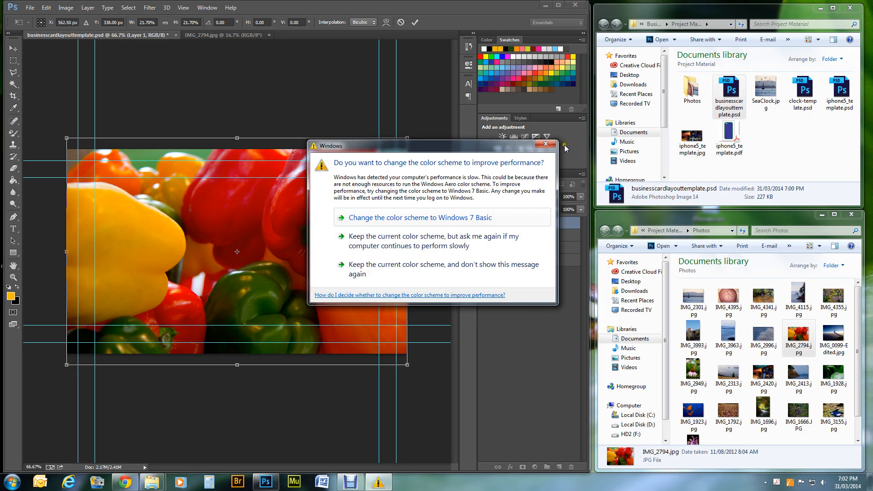
click(545, 144)
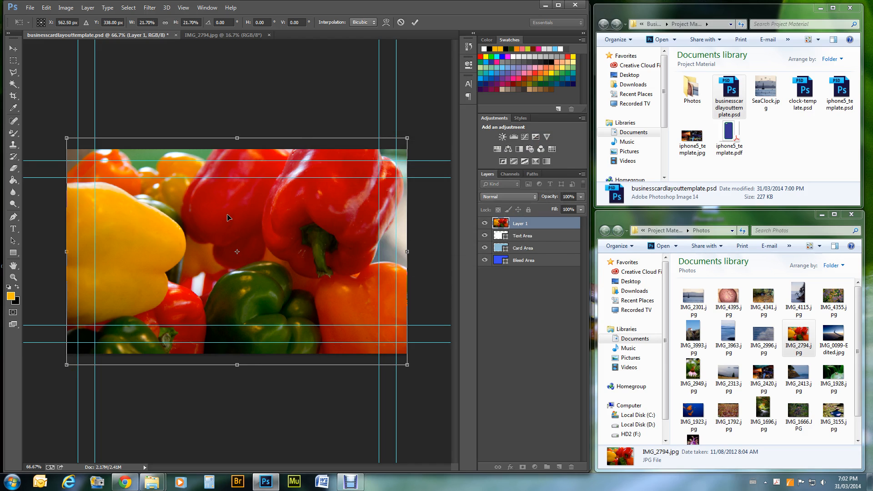
key(Return)
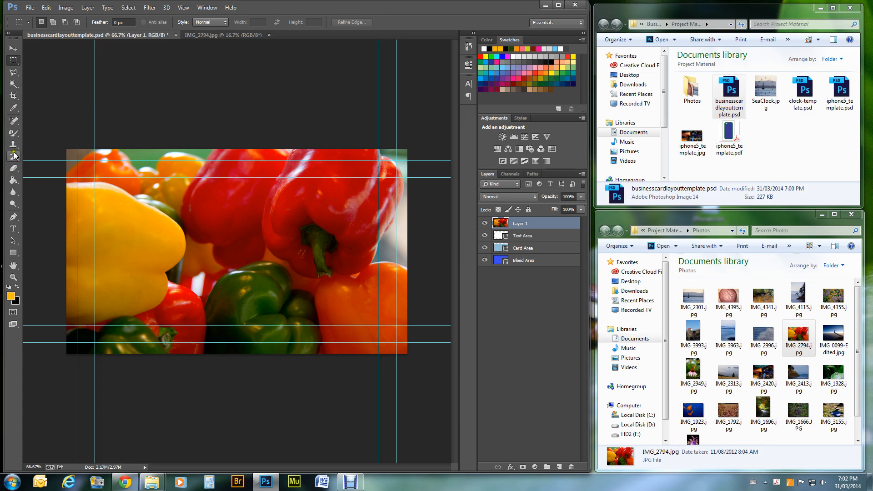
- Type the headline 'JOE'S SUPERMARKET' on the card
click(13, 229)
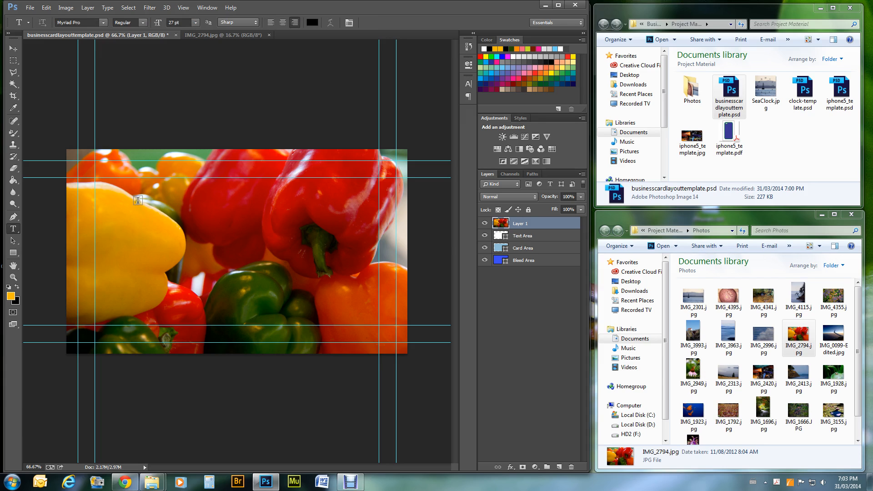
click(182, 223)
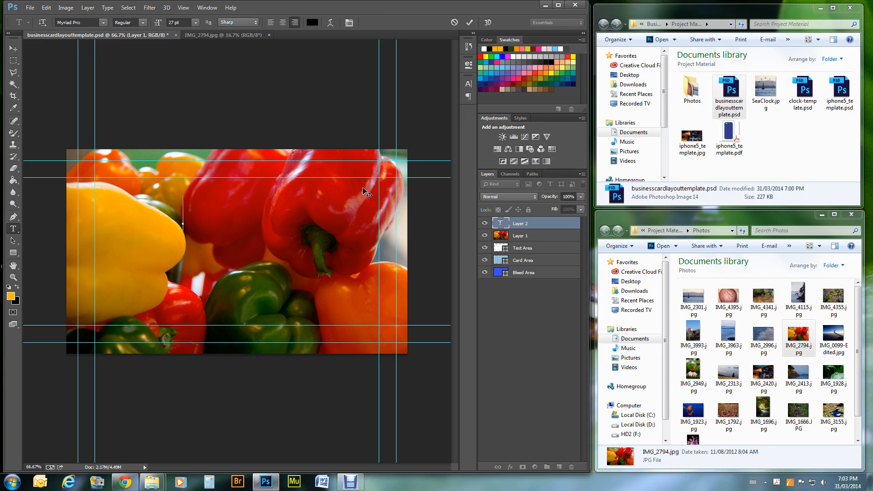
text(J)
text(OE)
text('S S)
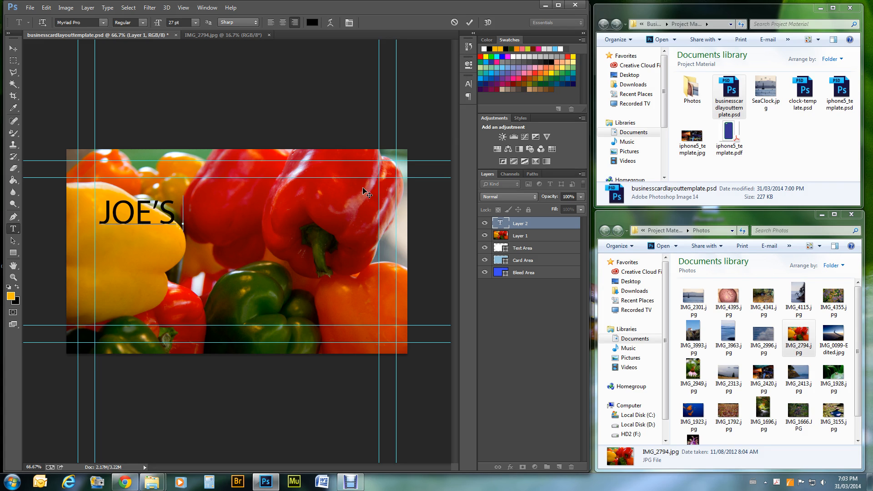
text(UPERMARKE)
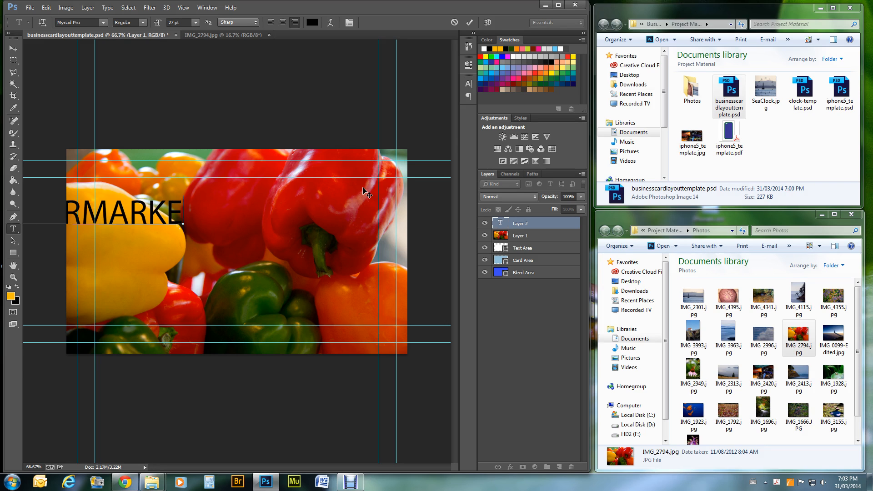
text(T)
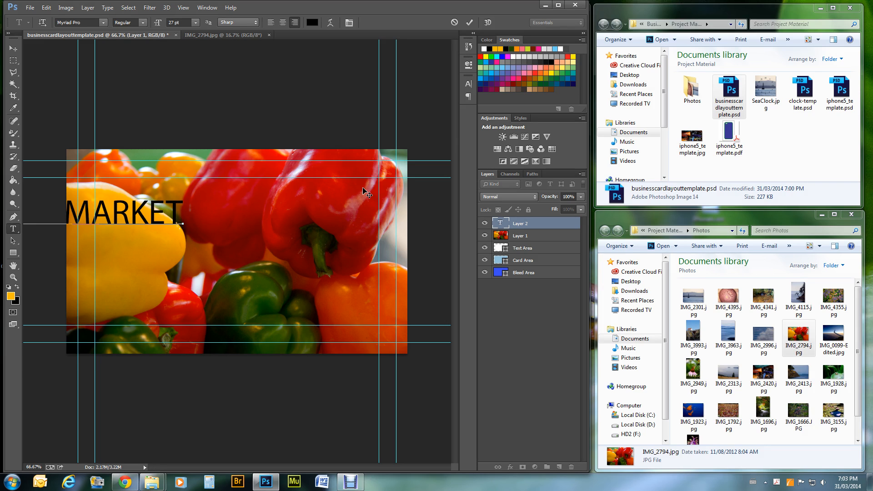
- Colour the headline white and move it across the top of the card
key(ctrl)
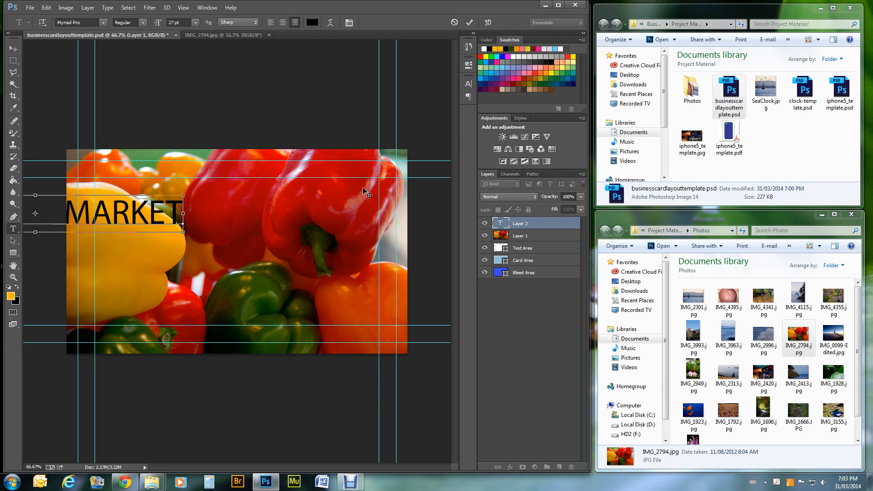
key(ctrl+a)
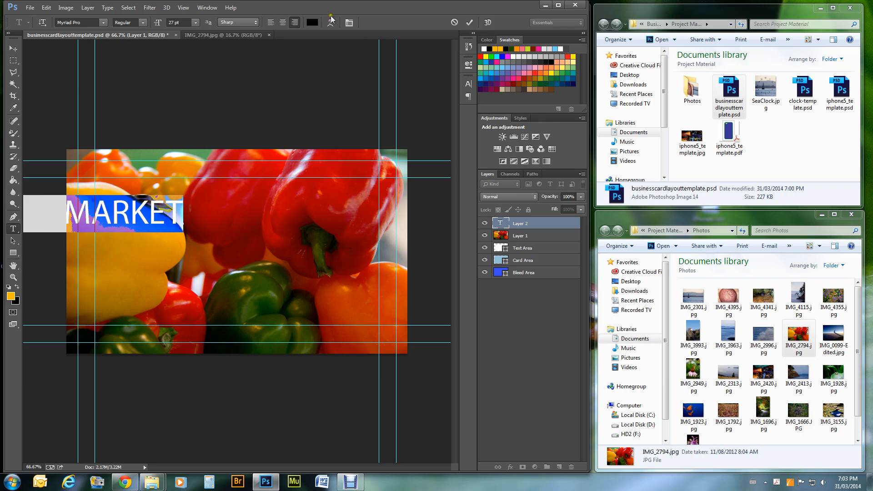
click(312, 22)
drag(251, 195, 144, 128)
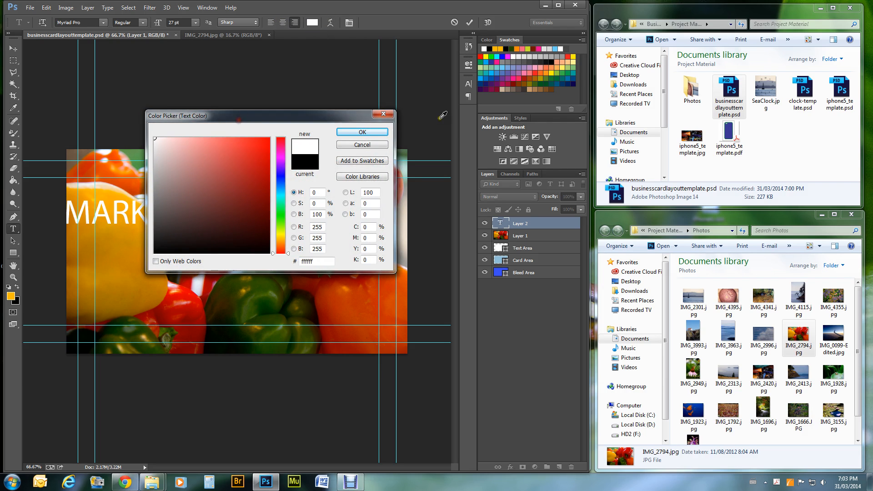
click(362, 132)
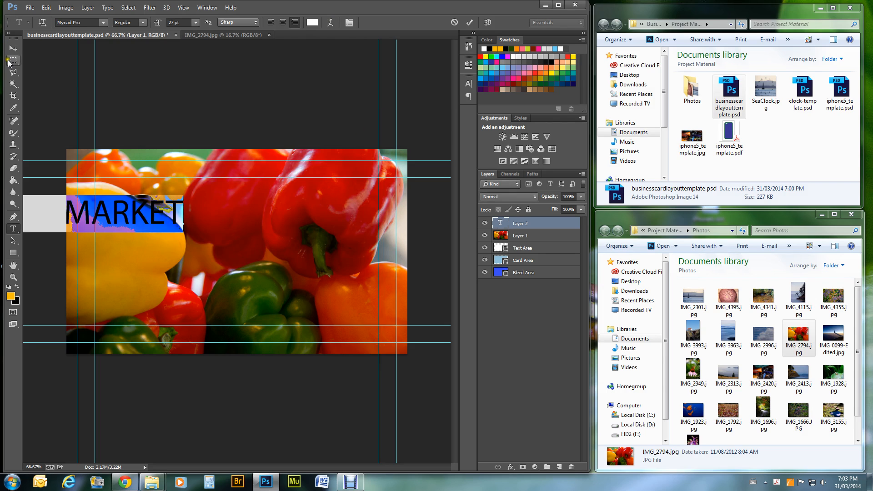
click(14, 48)
drag(138, 209, 330, 184)
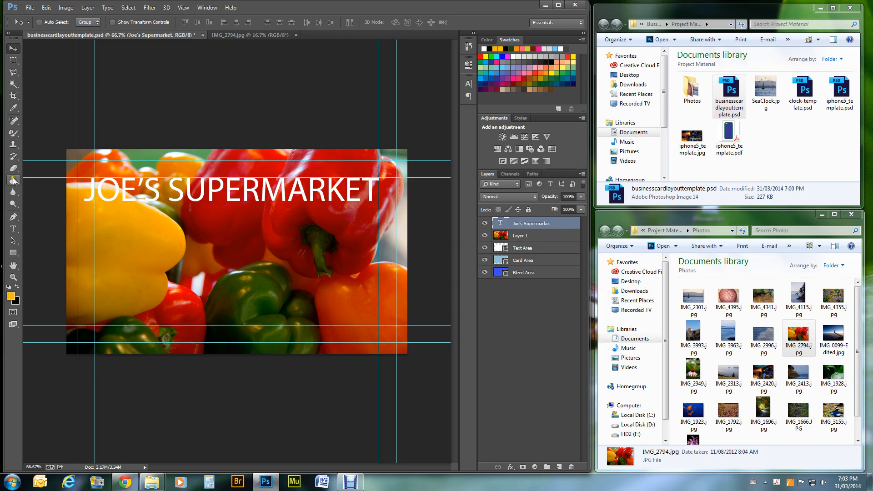
- Select the headline text and set it to 24 pt
click(13, 228)
click(259, 194)
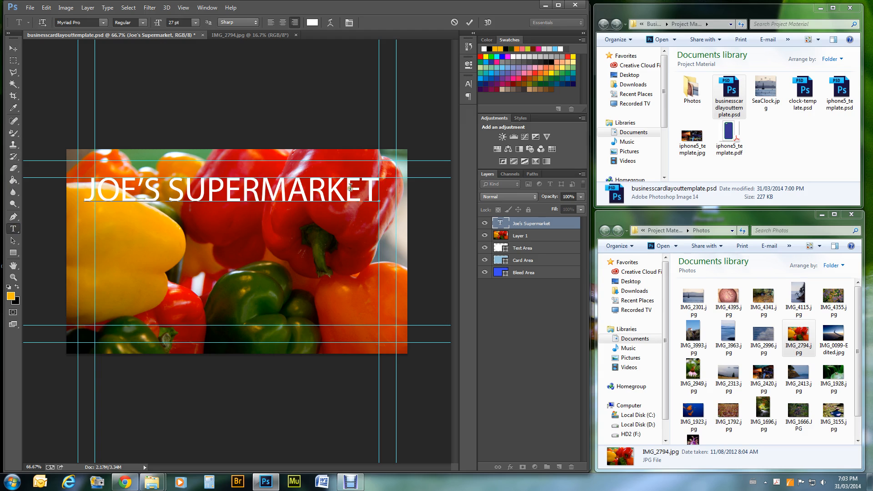
drag(386, 195, 58, 189)
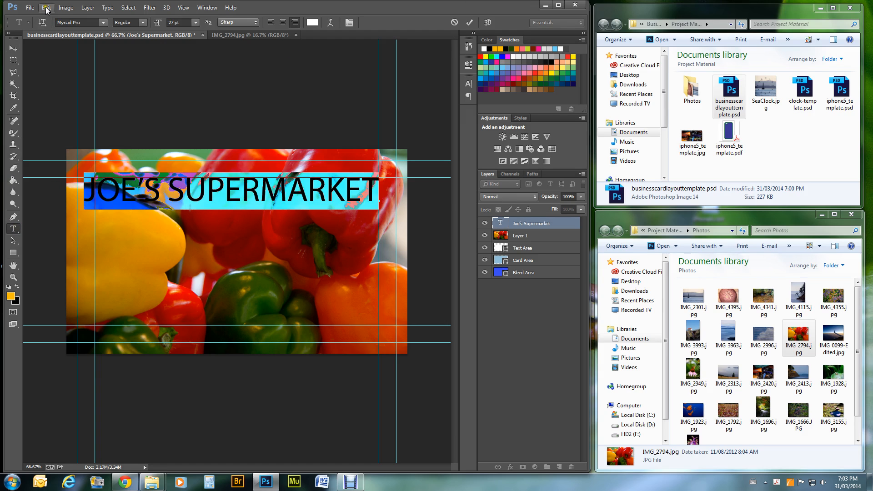
click(196, 22)
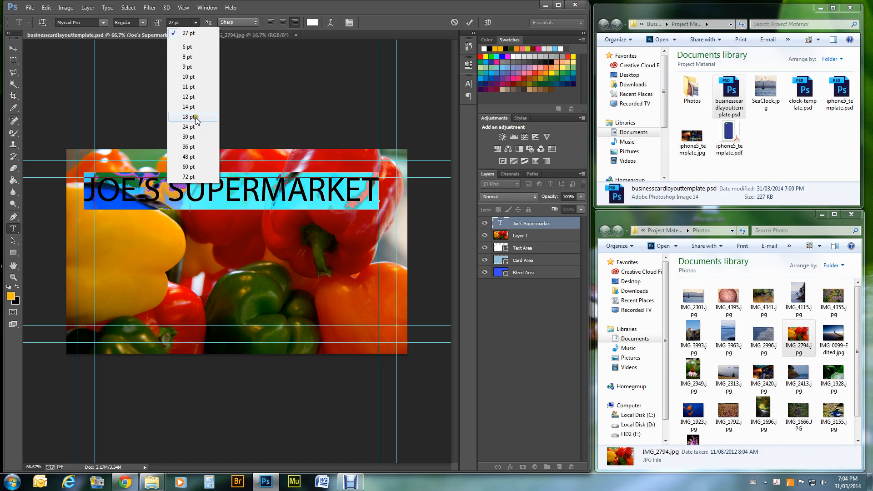
click(189, 127)
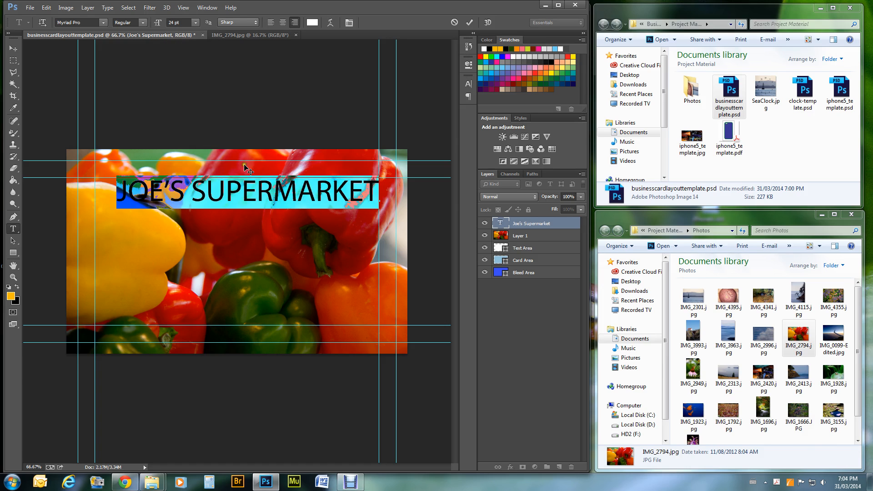
click(272, 188)
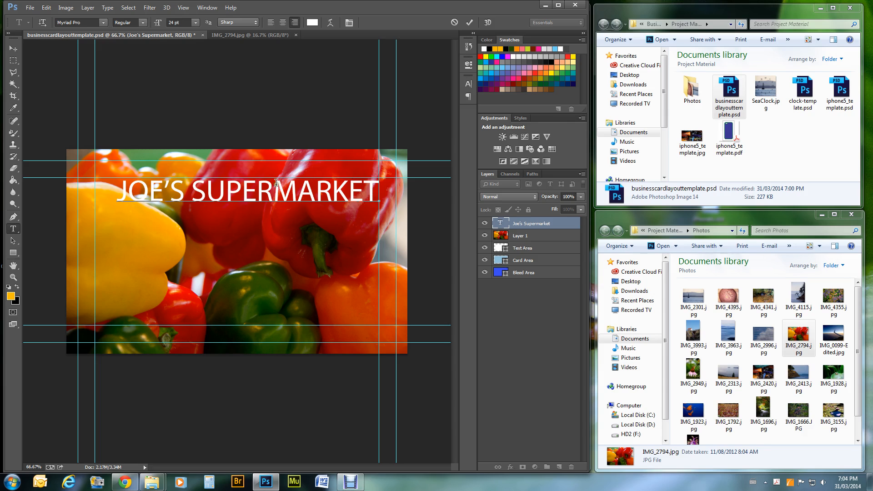
- Reduce the headline to 22 pt, commit it, and start a new text layer below
drag(119, 189, 420, 210)
click(194, 22)
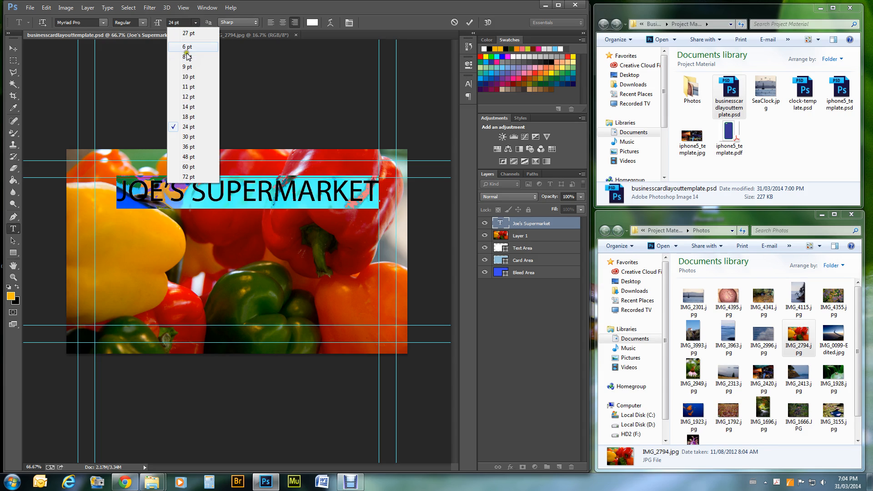
click(184, 21)
click(185, 22)
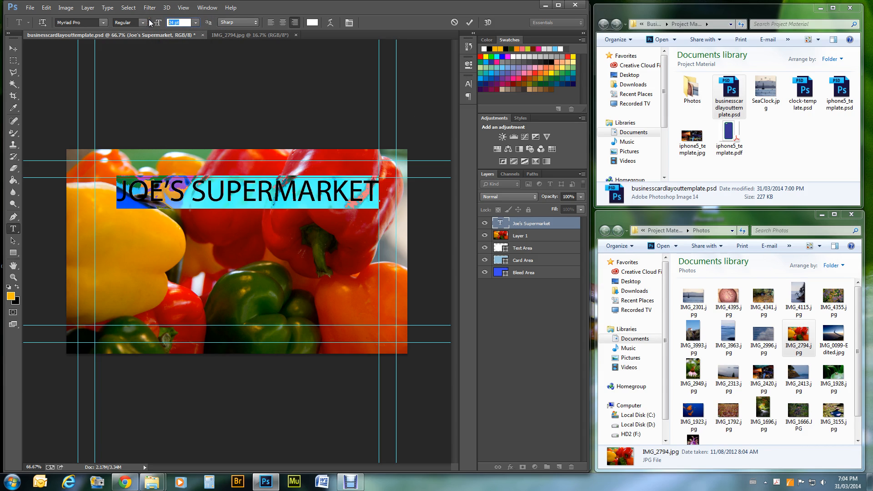
text(22)
key(Return)
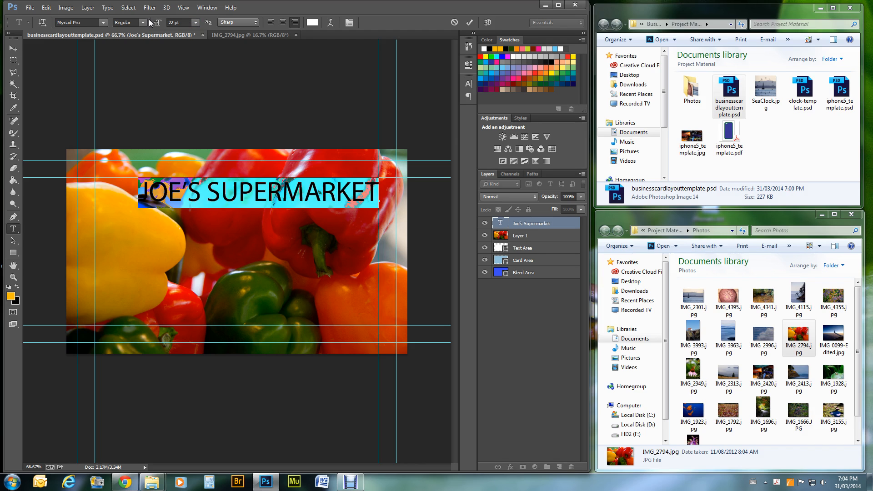
click(351, 187)
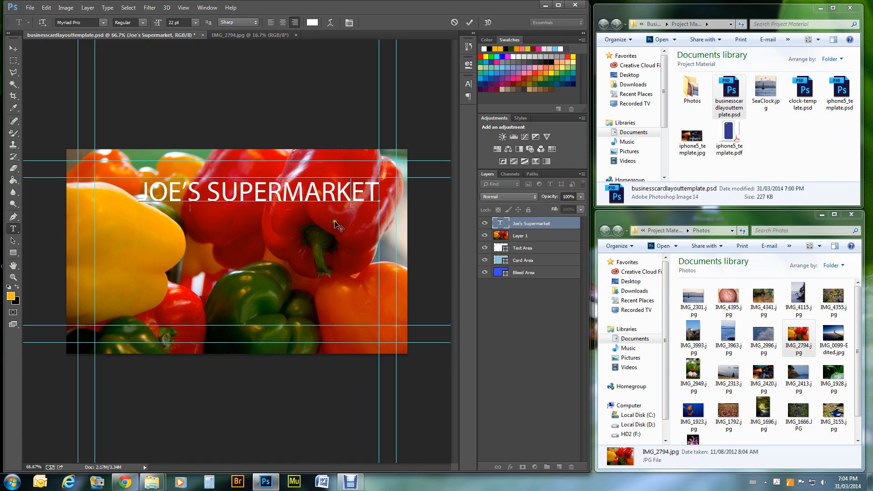
click(13, 48)
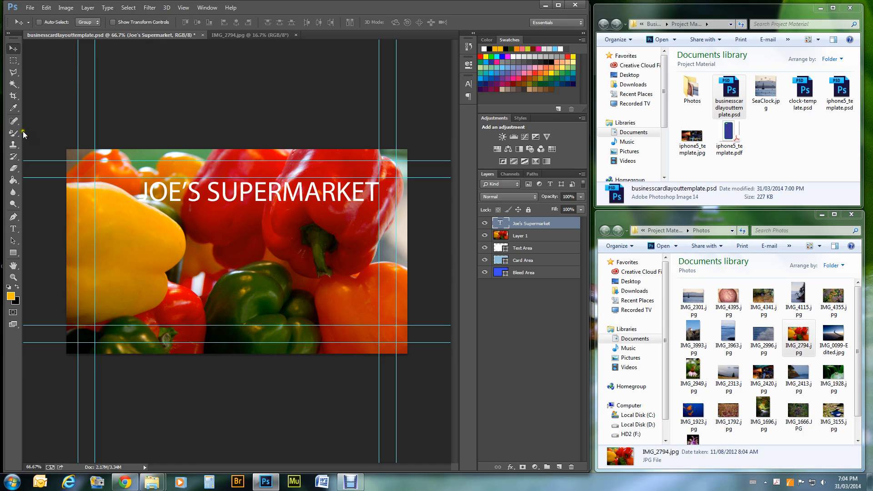
click(13, 229)
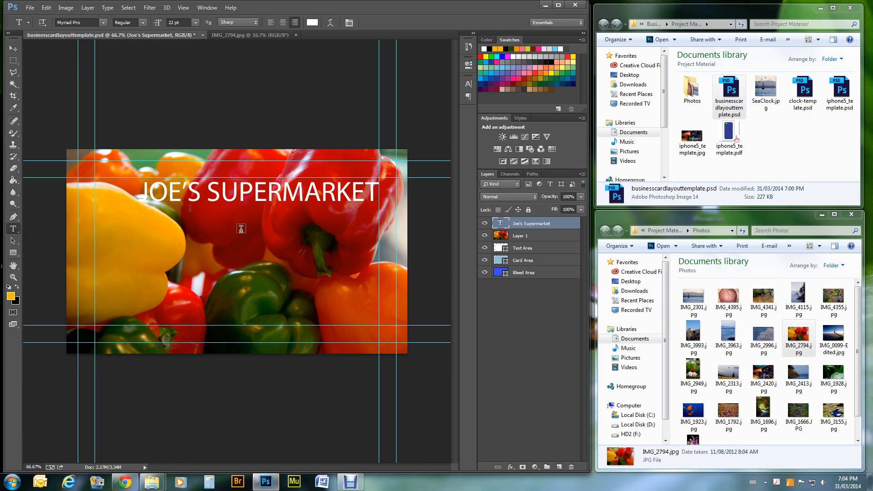
click(244, 241)
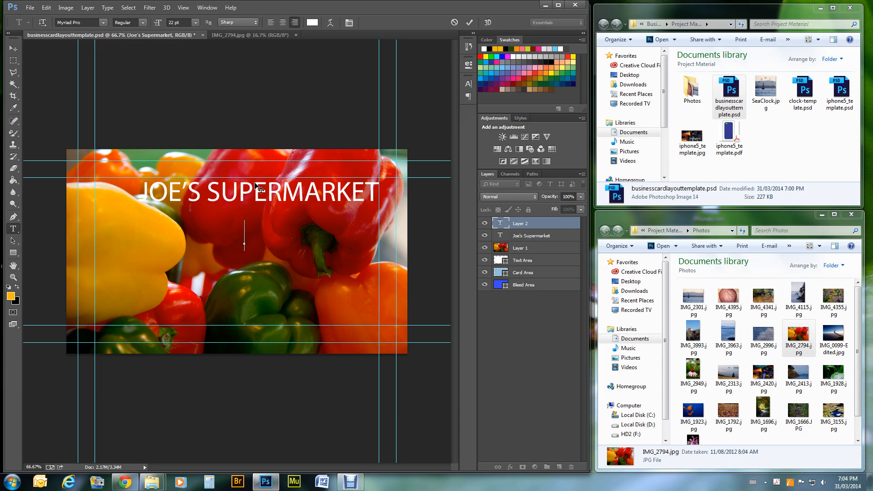
- Turn on All Caps and Small Caps for the new text in the Character panel
key(ctrl+t)
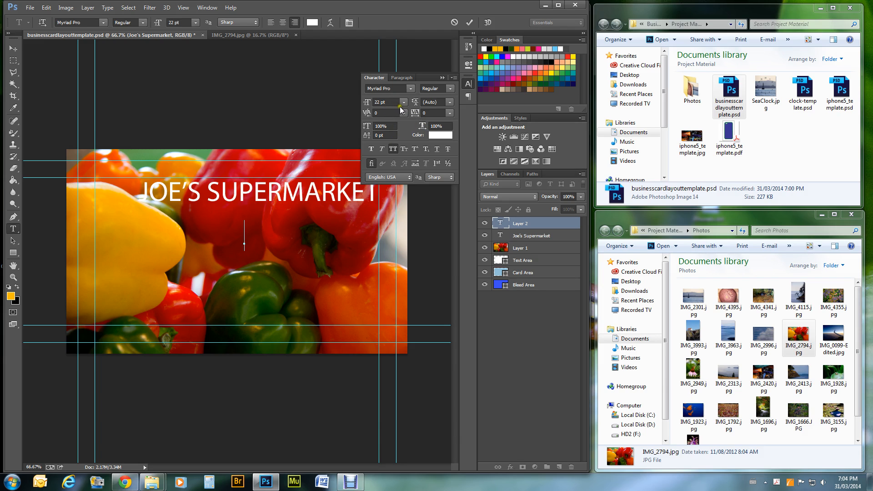
click(393, 150)
click(405, 149)
- Type the owner's name below the headline and select it all
text(JOS)
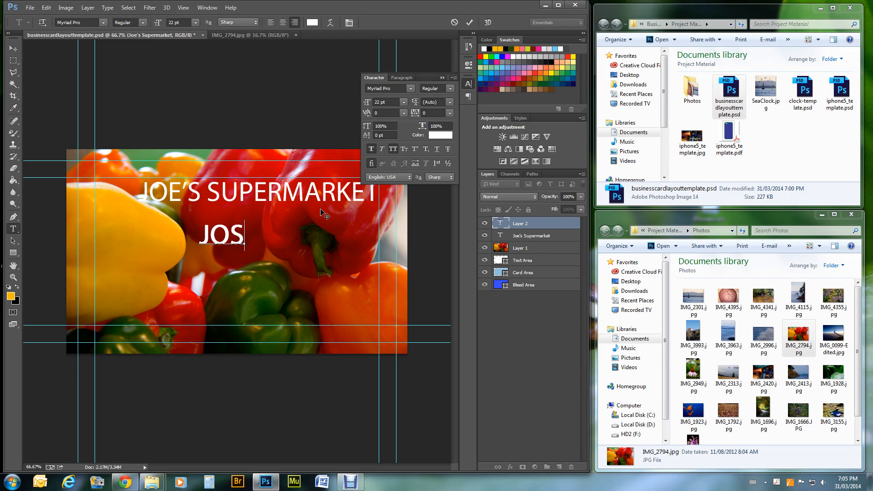
key(BackSpace)
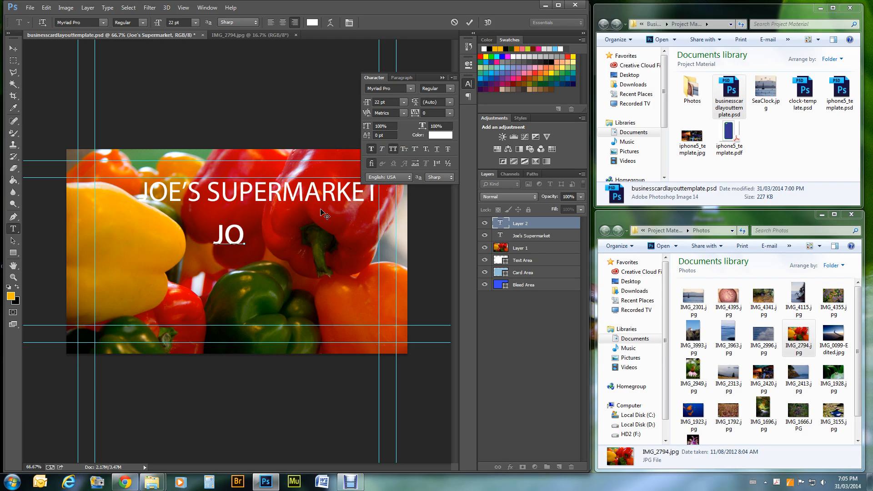
key(BackSpace)
key(BackSpace)
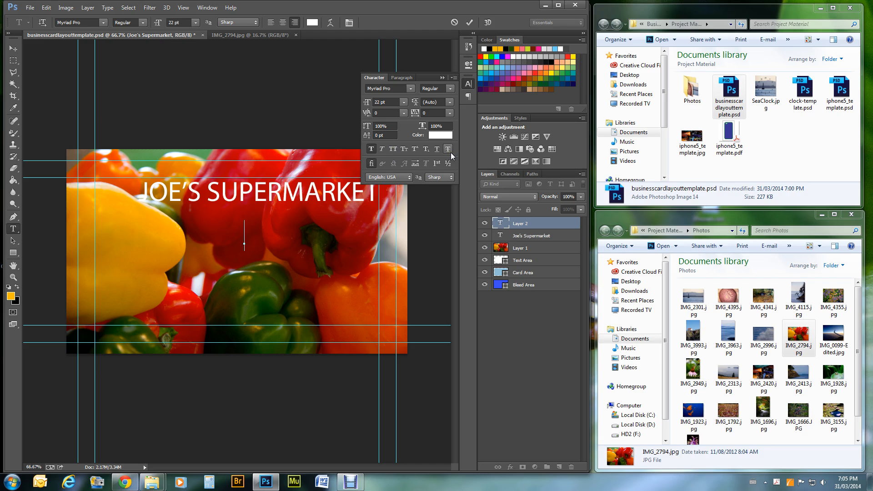
text(Jas)
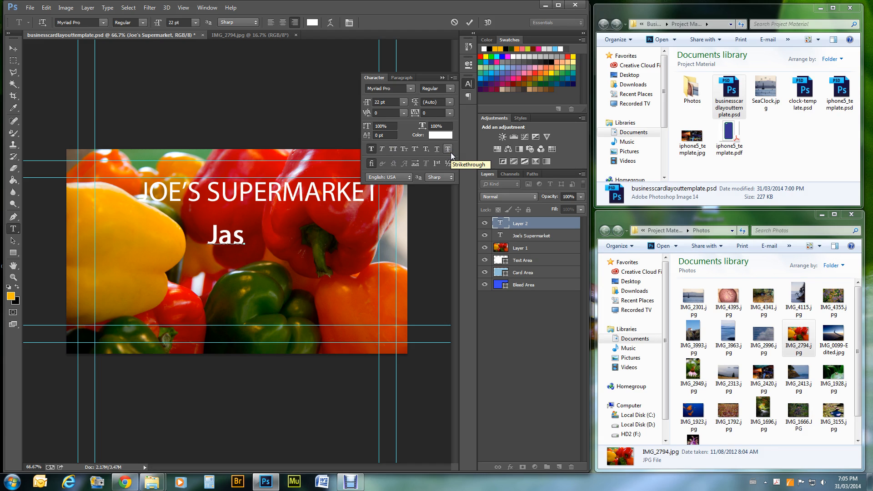
key(BackSpace)
key(BackSpace)
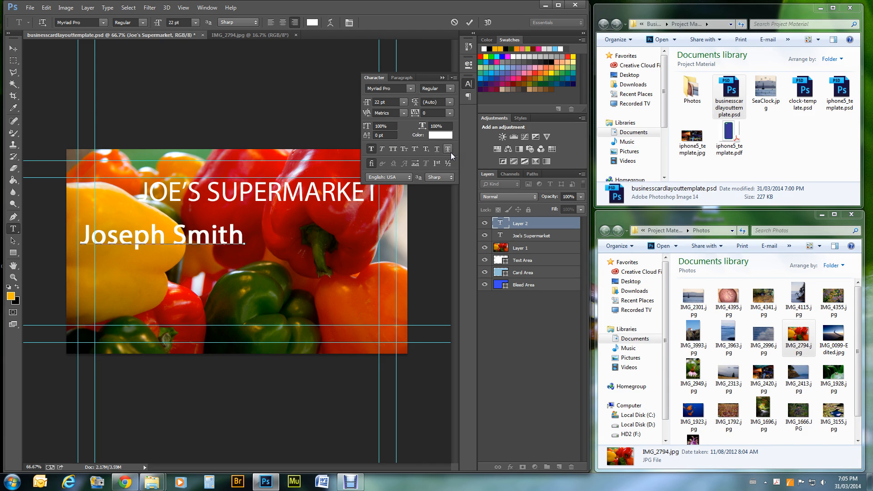
key(ctrl+a)
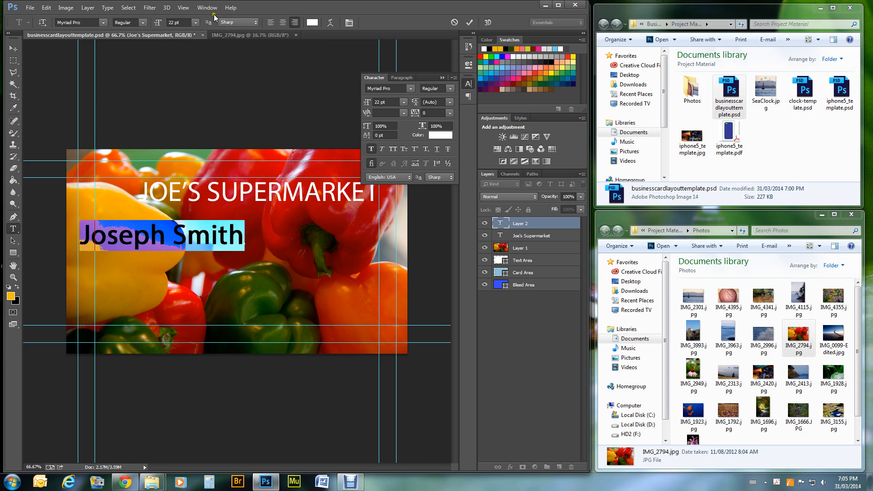
- Shrink the owner's name to 14 pt and move it right beneath the headline's end
click(196, 23)
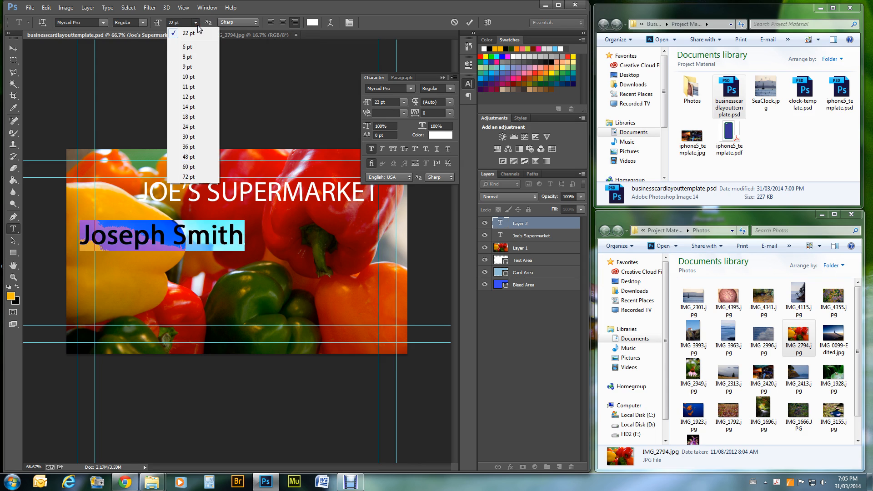
click(189, 116)
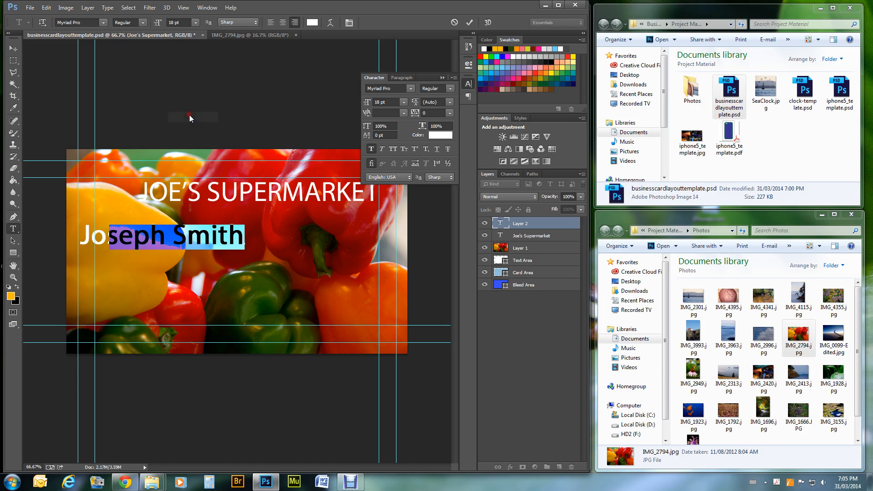
click(196, 23)
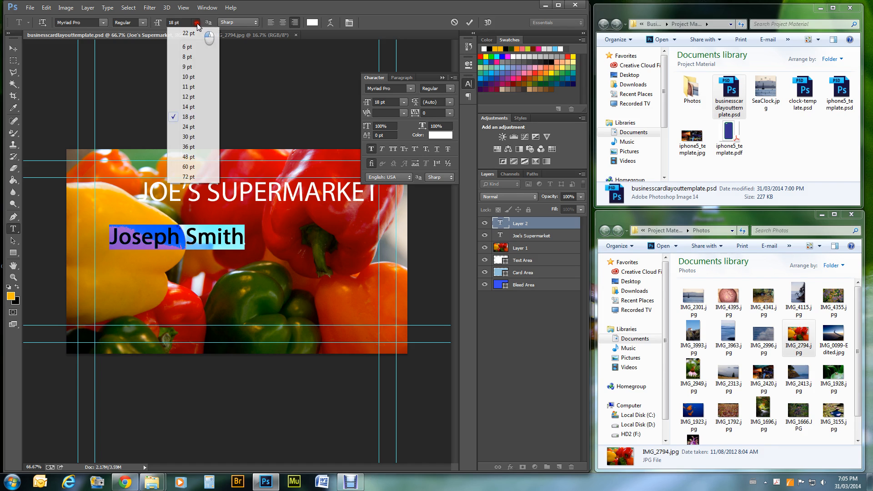
click(189, 106)
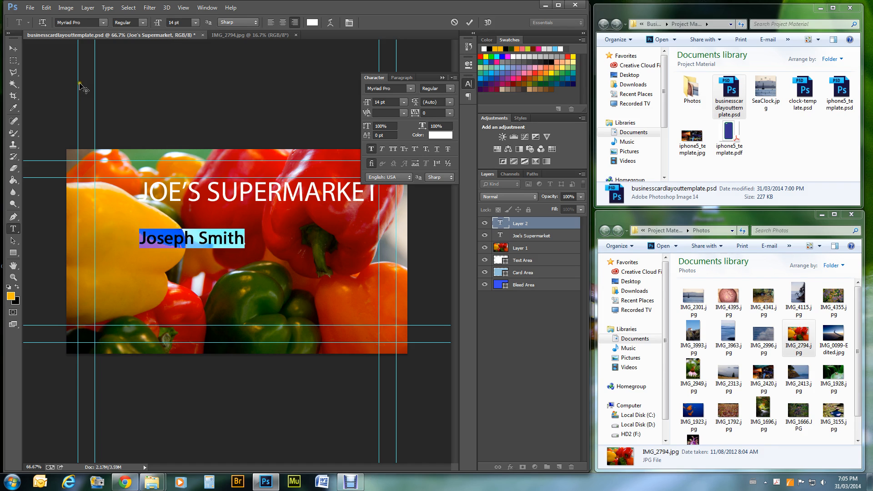
click(13, 48)
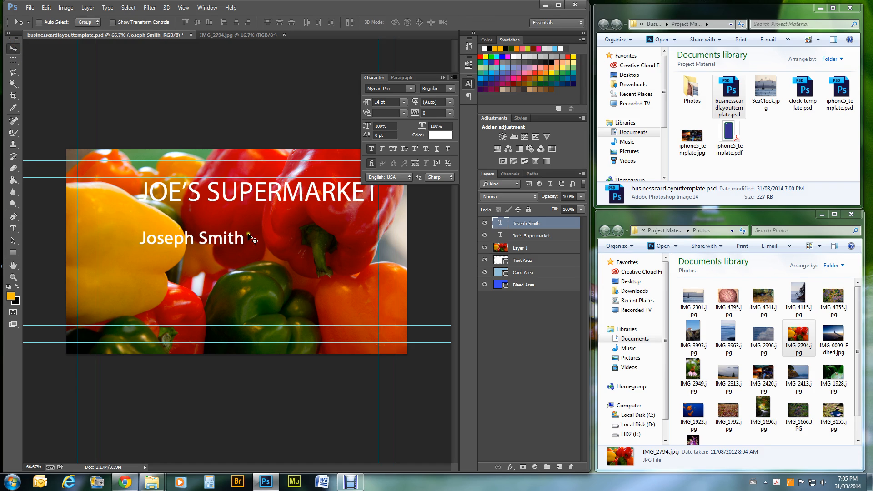
drag(219, 230, 351, 235)
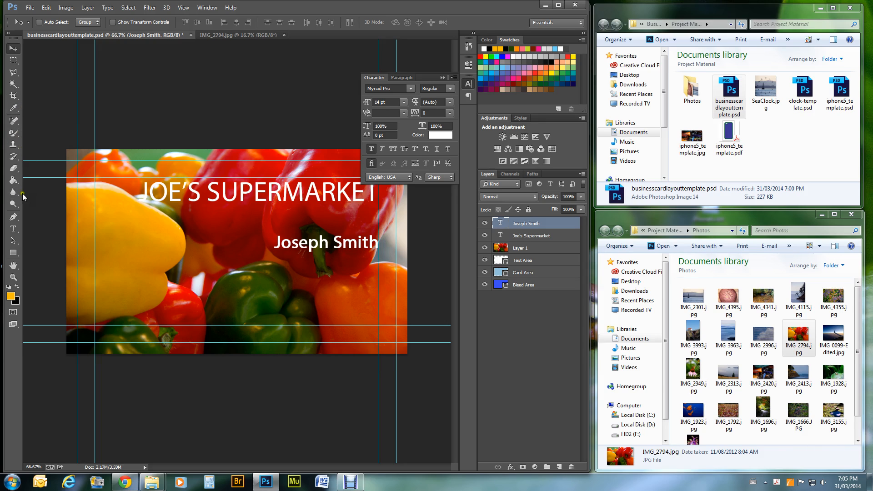
click(13, 228)
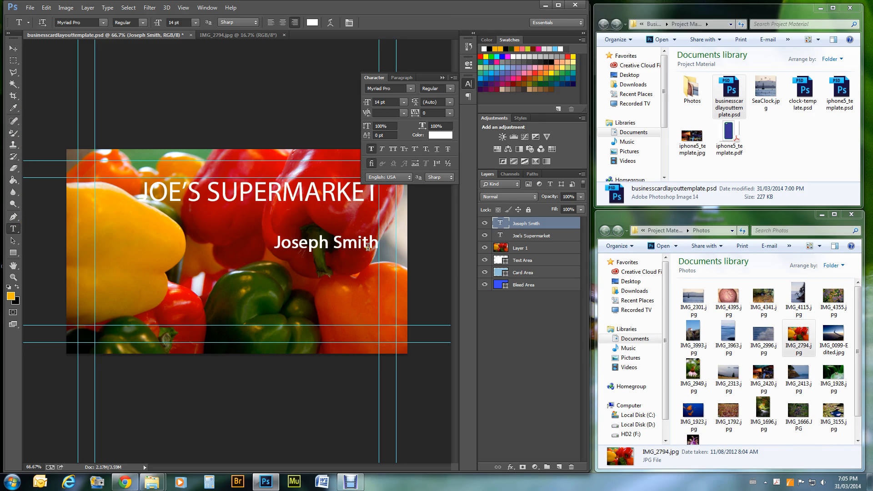
- Add 'Proporietor', the phone number and the e-mail address as new lines under the owner's name
click(373, 242)
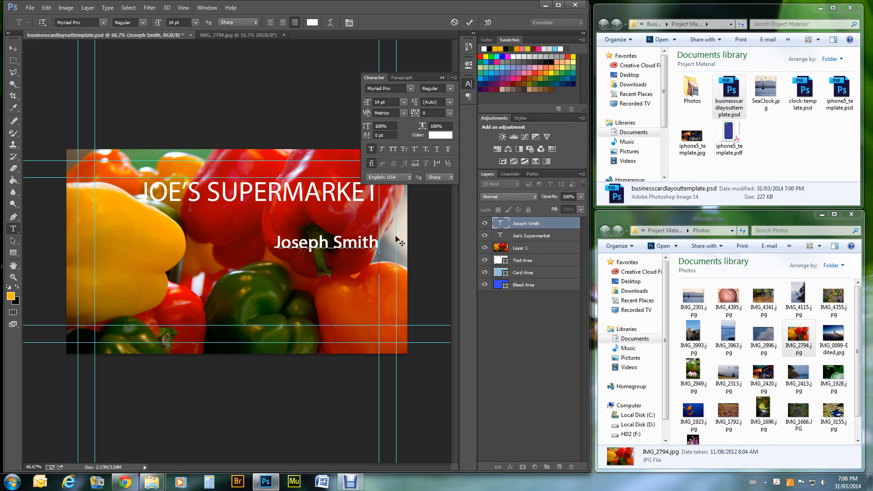
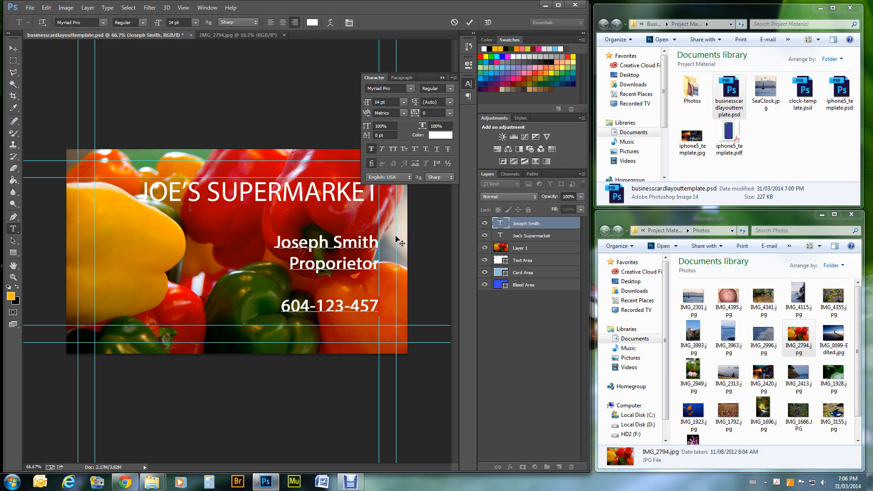
key(BackSpace)
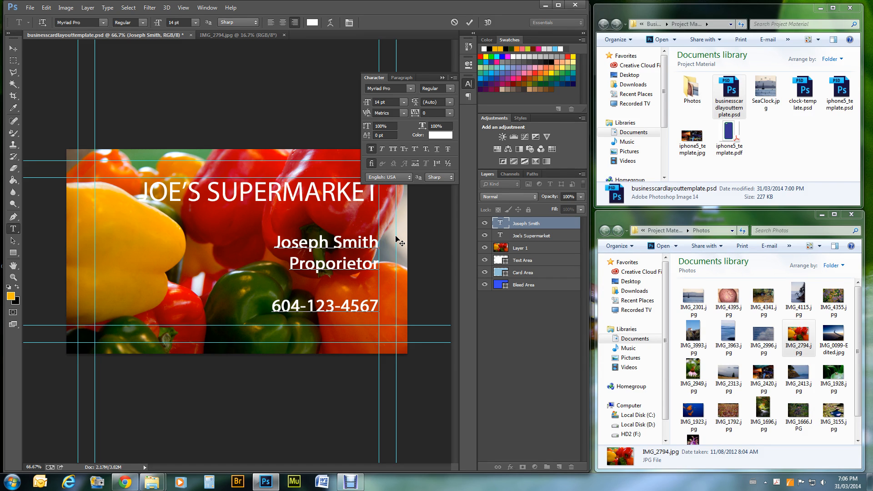
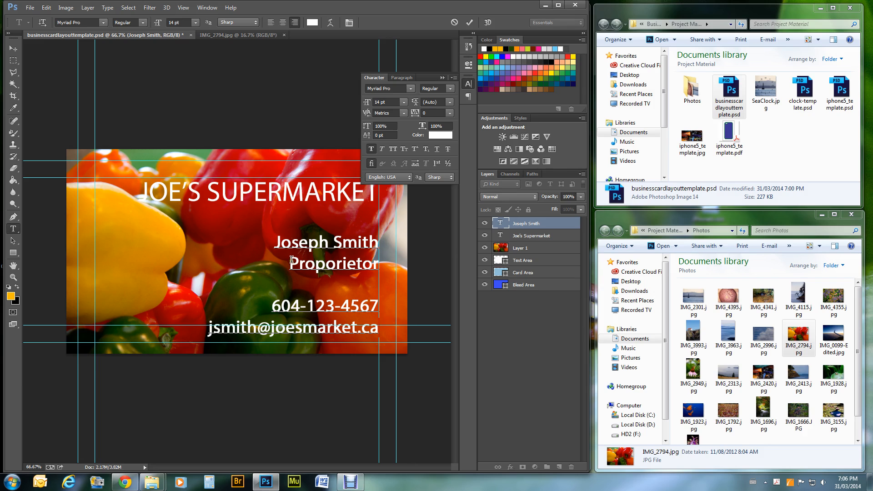
- Remove Faux Bold from the title, phone and e-mail lines, set them to 12 pt, and commit
click(289, 259)
drag(290, 260, 388, 331)
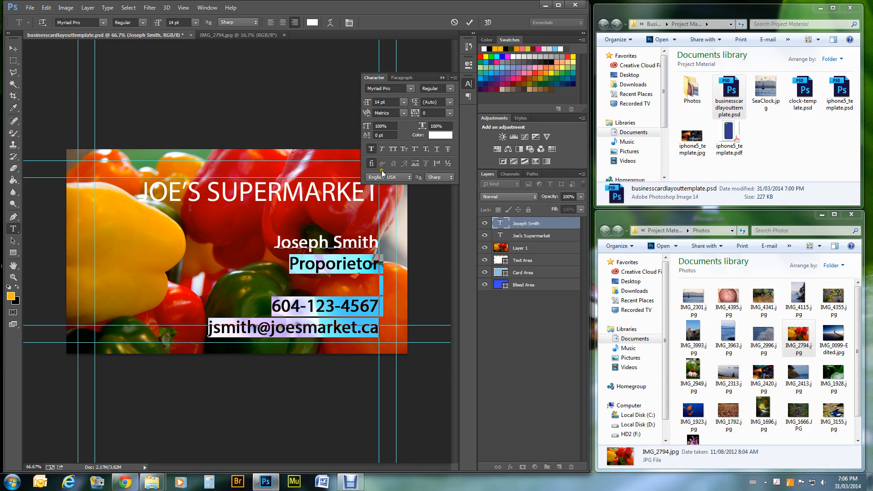
click(372, 148)
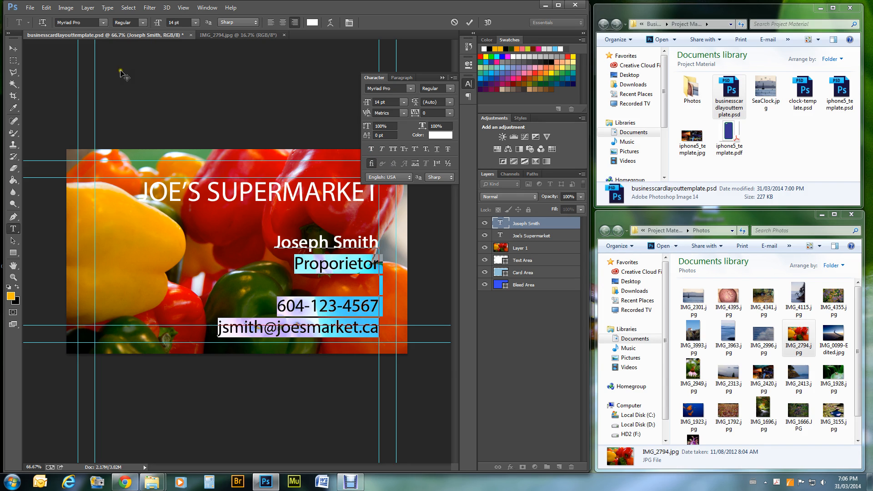
click(195, 23)
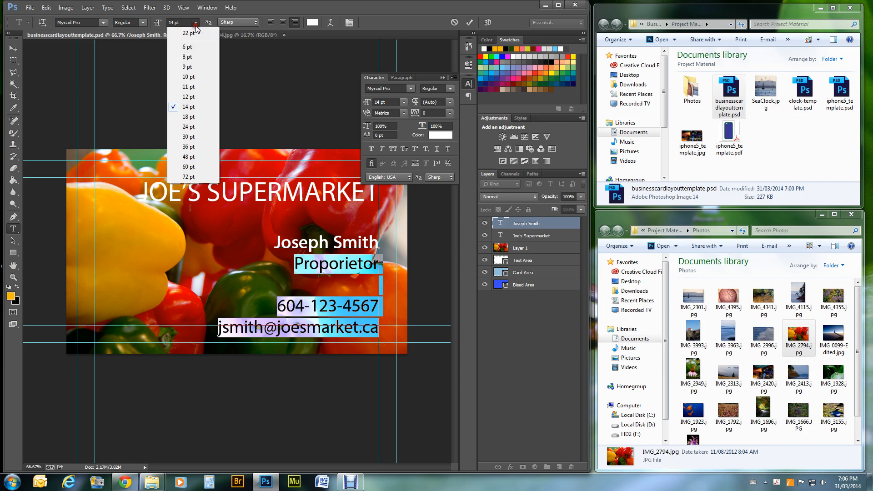
click(191, 97)
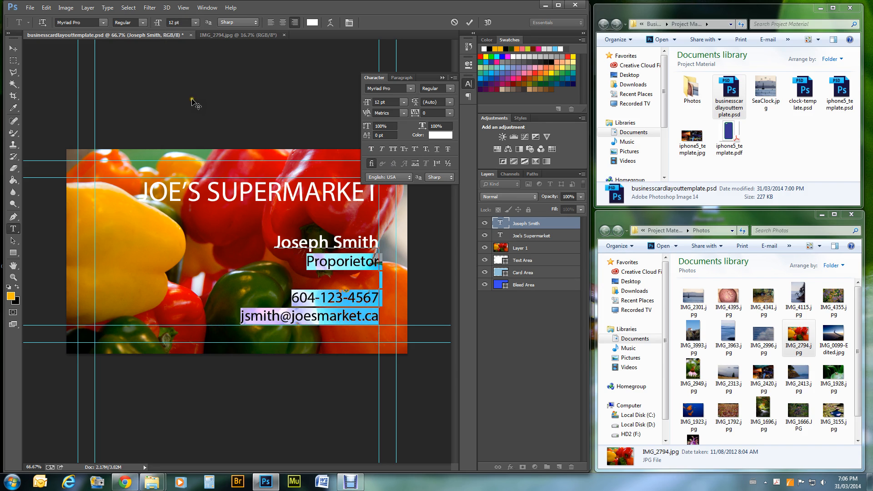
click(373, 309)
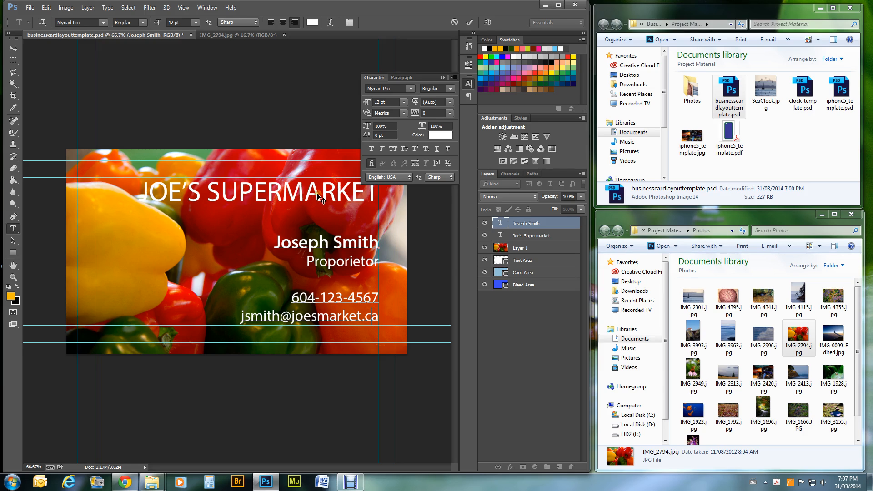
click(13, 47)
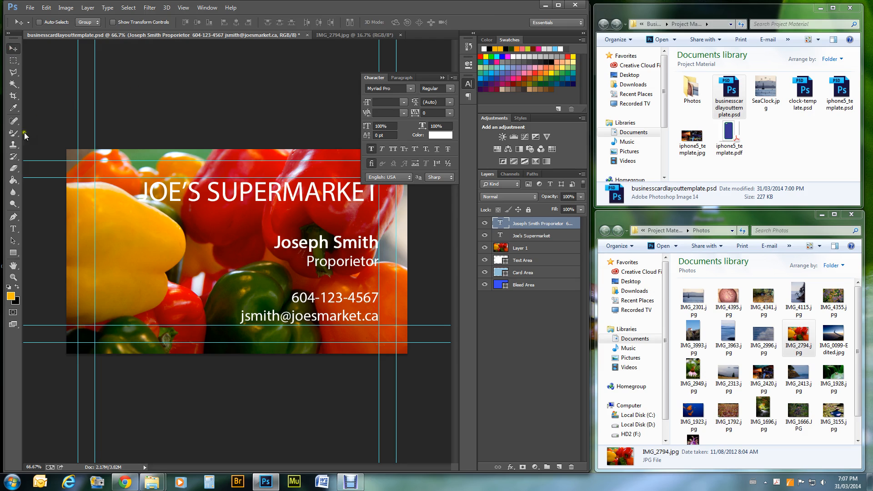
- Make the JOE'S SUPERMARKET heading Faux Bold
click(13, 229)
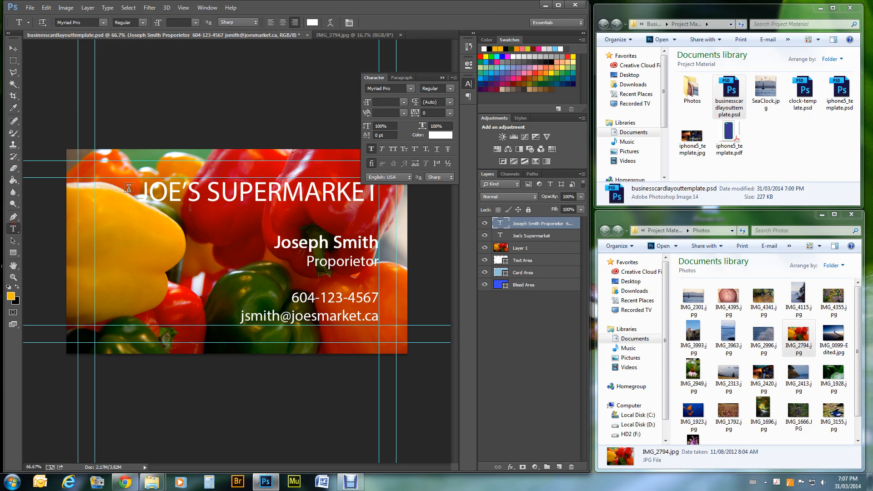
drag(142, 190, 391, 165)
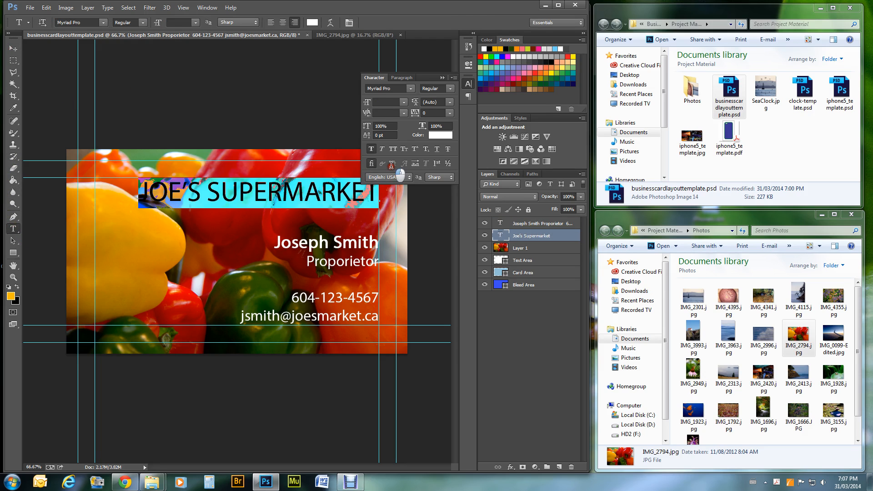
click(371, 149)
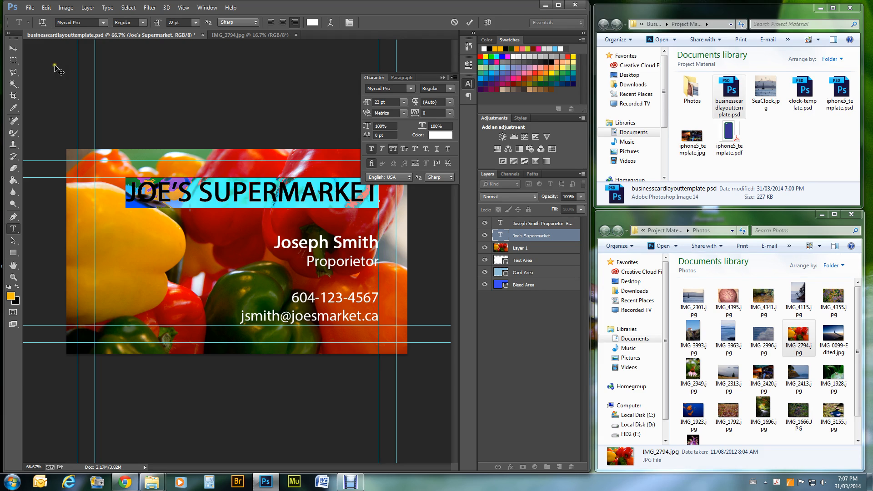
- Sample the dark green from the pepper and reselect the heading text for recolouring
click(17, 112)
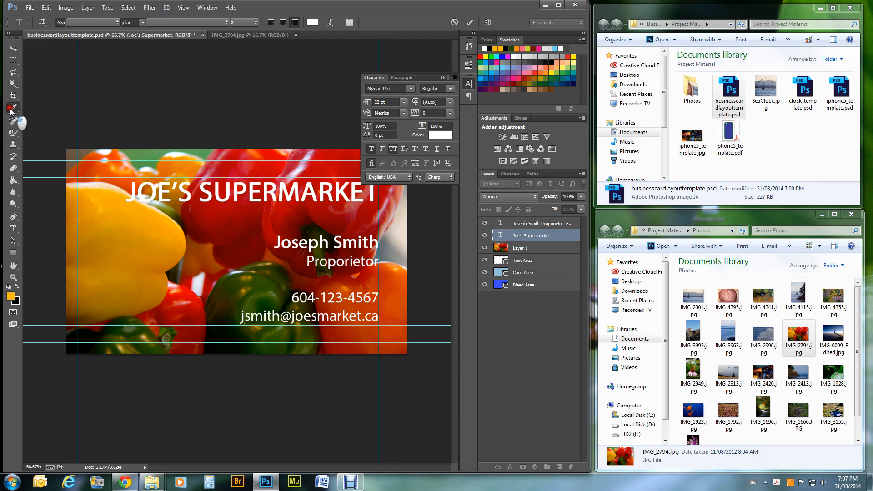
click(236, 276)
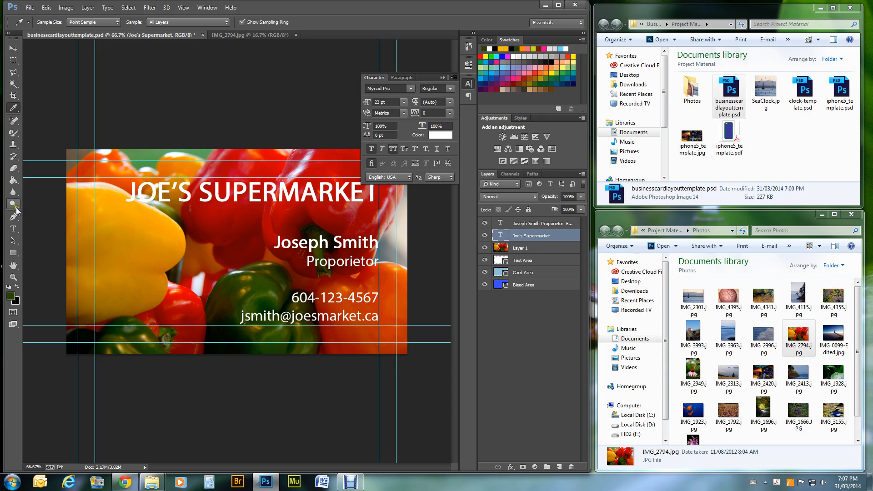
click(13, 229)
drag(131, 191, 2, 169)
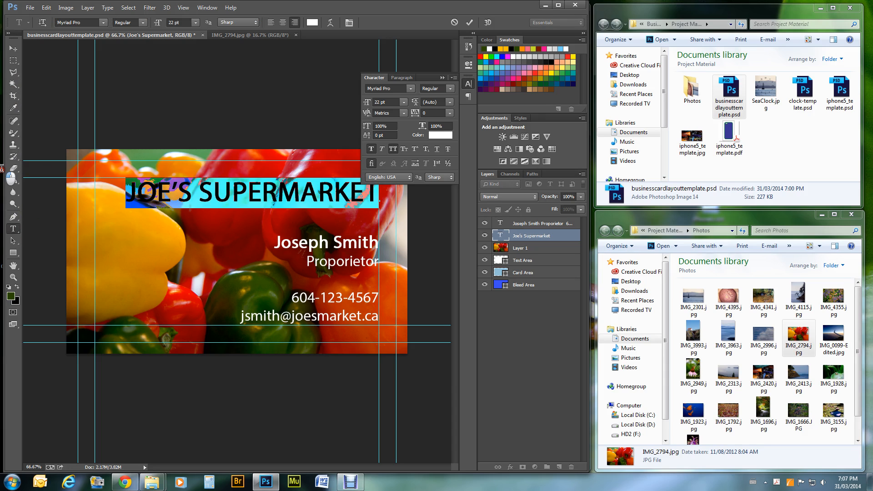
- Colour the headline dark green and break it into JOE'S and SUPERMARKET lines
click(11, 296)
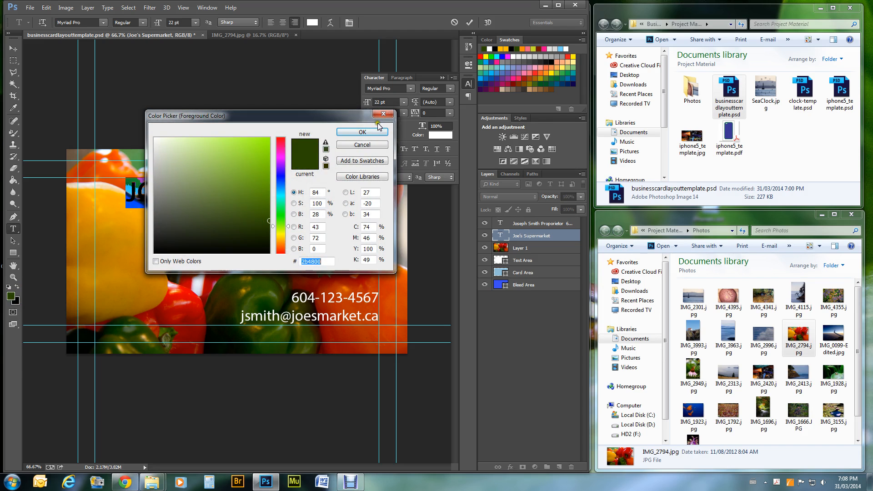
click(374, 132)
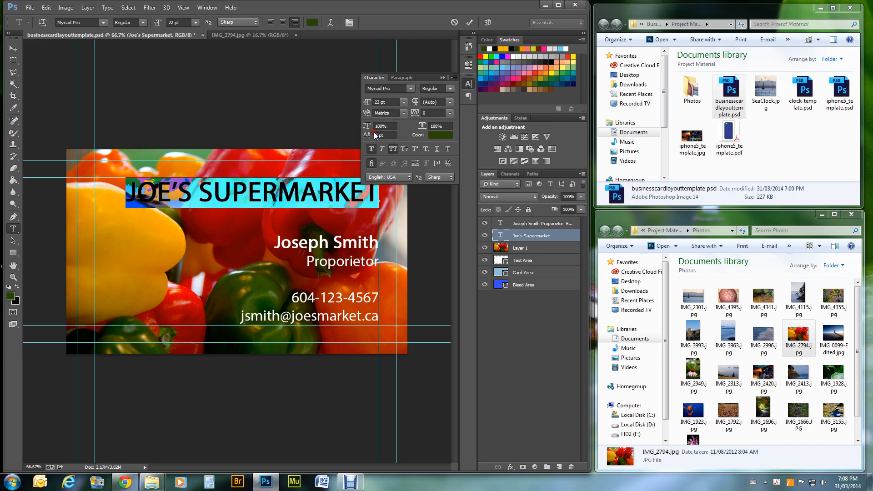
click(309, 182)
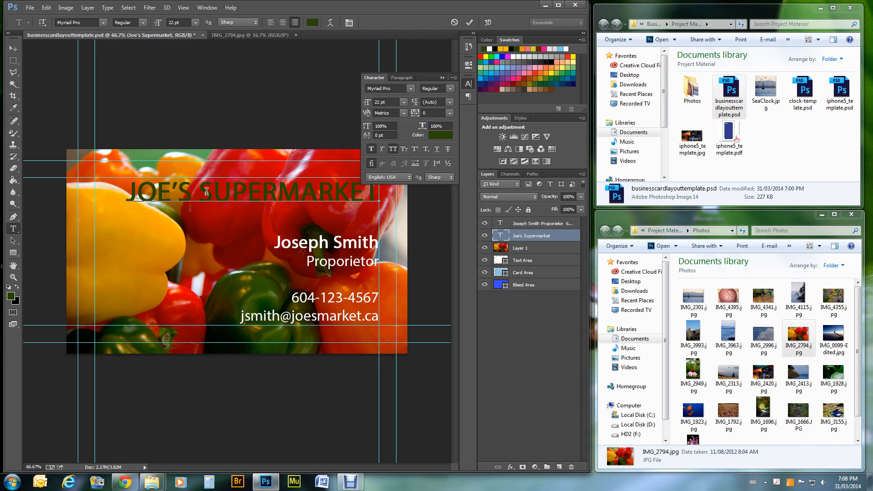
drag(191, 192, 202, 194)
key(Return)
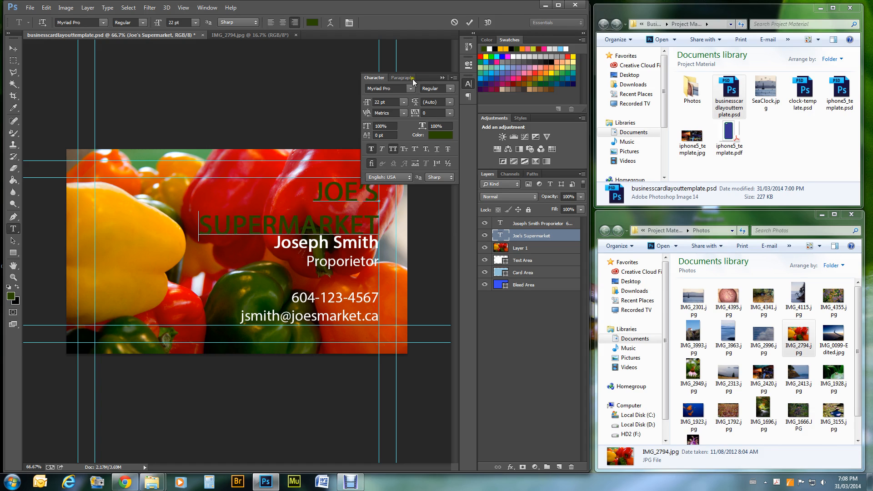
- Commit and move the headline, then Step Backward to restore the white single-line version
click(13, 51)
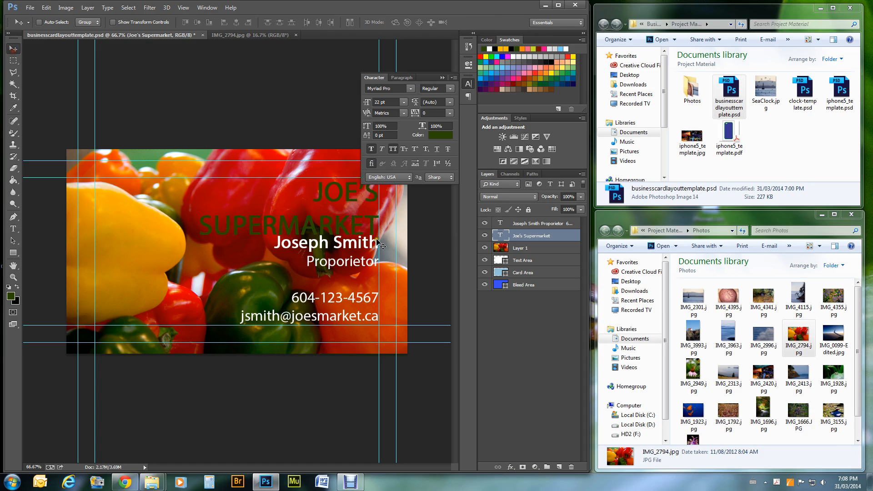
drag(365, 229, 365, 222)
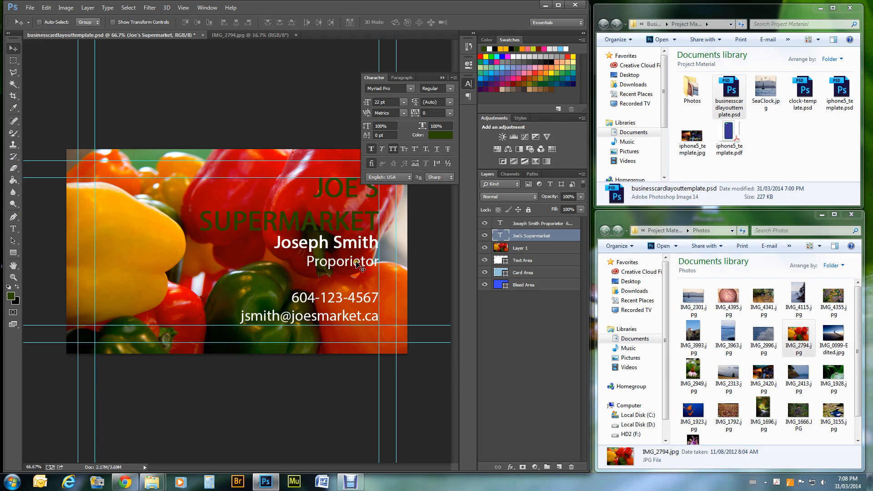
click(46, 8)
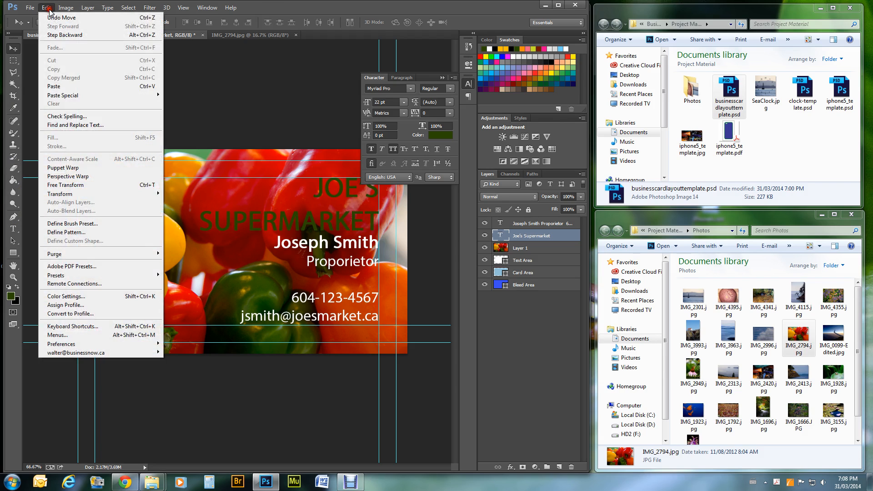
click(56, 35)
click(46, 8)
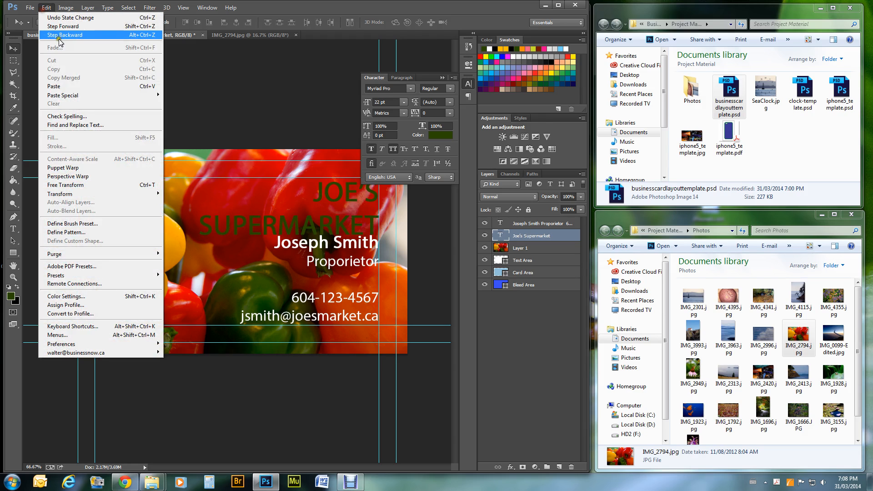
click(60, 35)
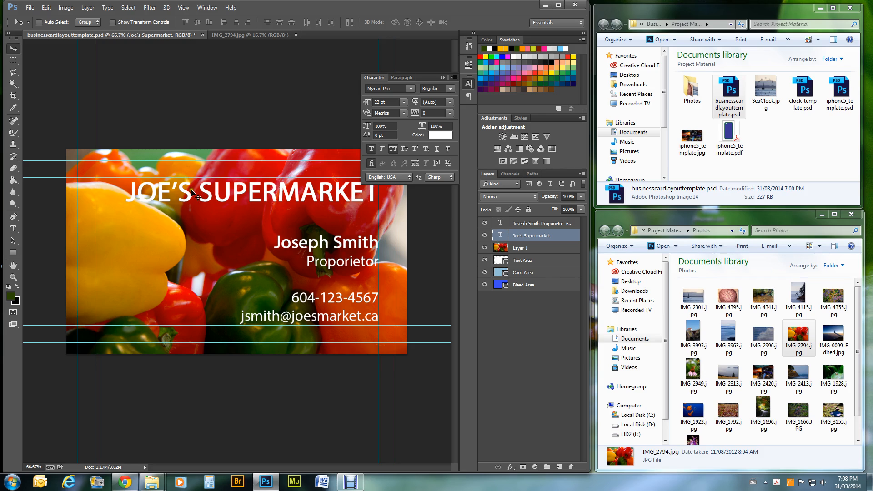
click(46, 8)
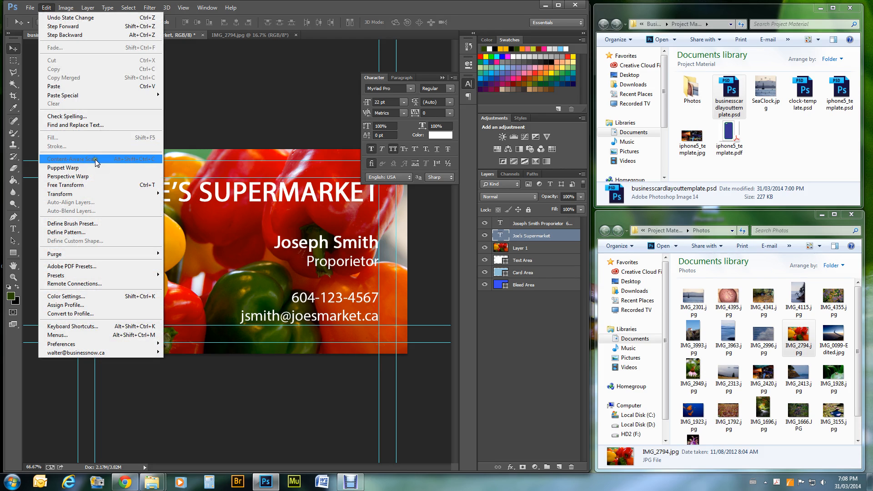
- Scale the headline narrower horizontally to fit the card and nudge it slightly upward
mouse_move(98, 194)
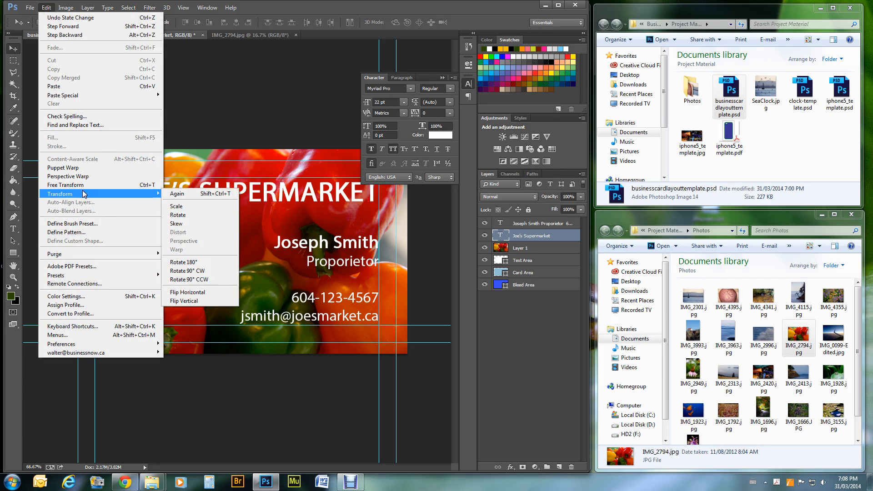
click(177, 207)
drag(122, 193, 168, 193)
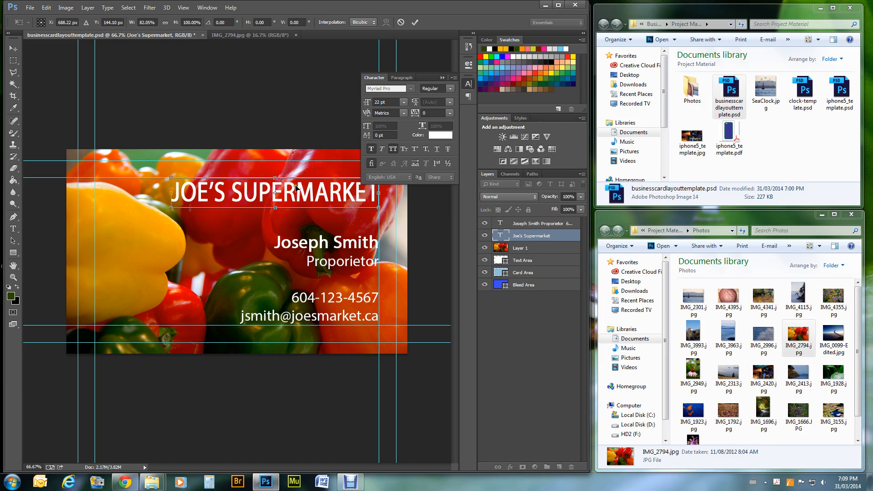
click(14, 48)
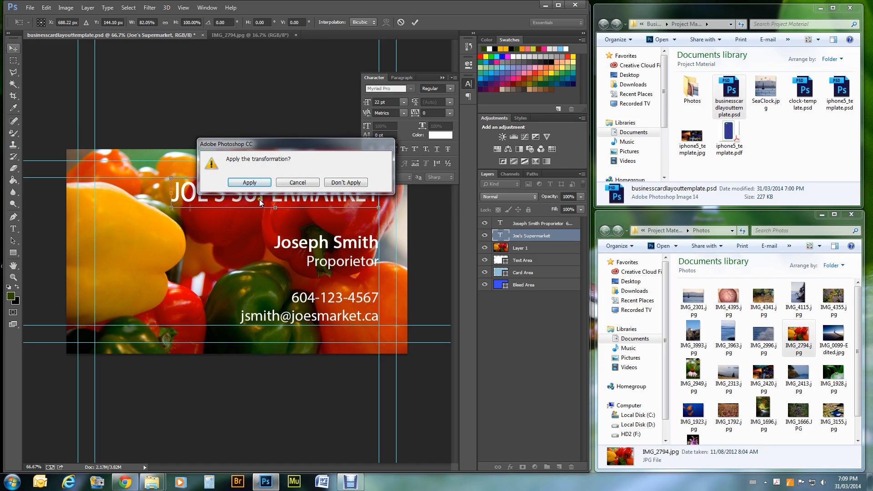
click(250, 184)
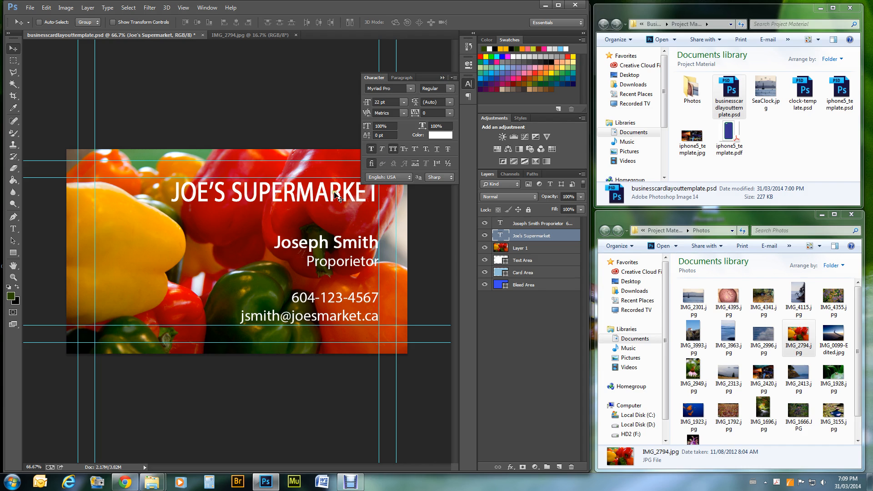
drag(336, 191, 334, 190)
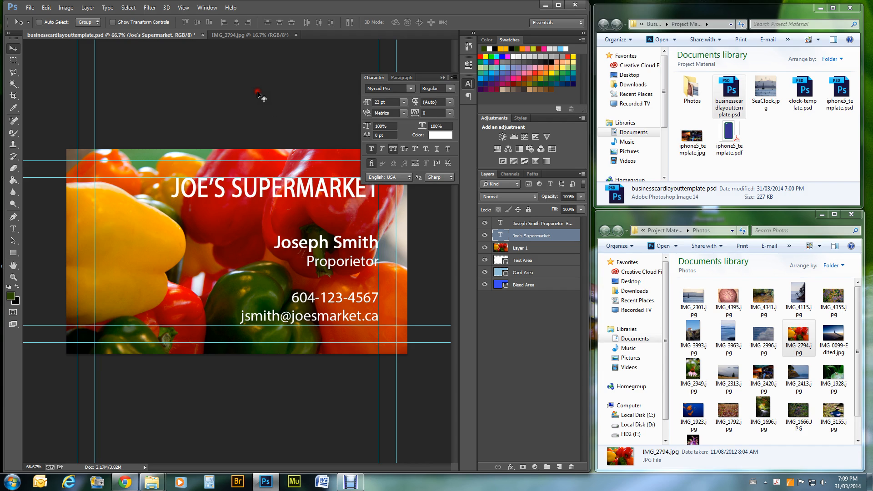
click(443, 78)
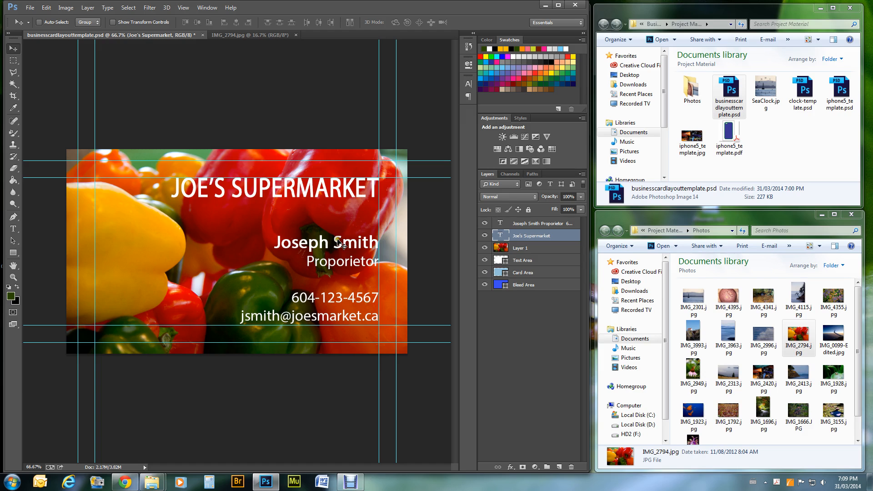
- Save the card as Joe's Supermarket.psd in Project Material, accepting Maximize Compatibility
click(28, 9)
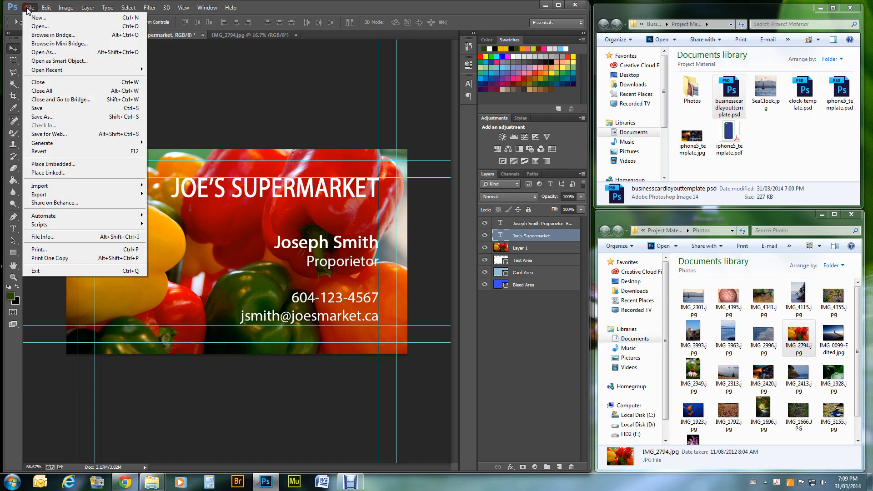
click(40, 117)
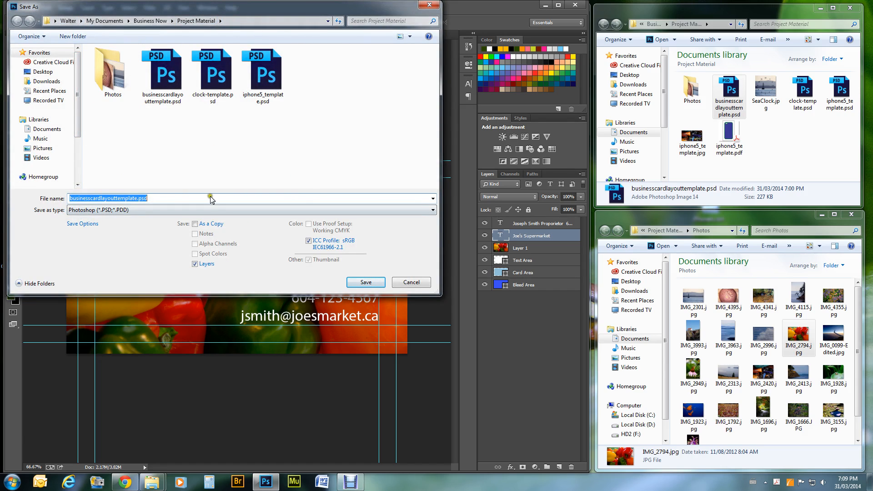
text(Joe's Supermarket)
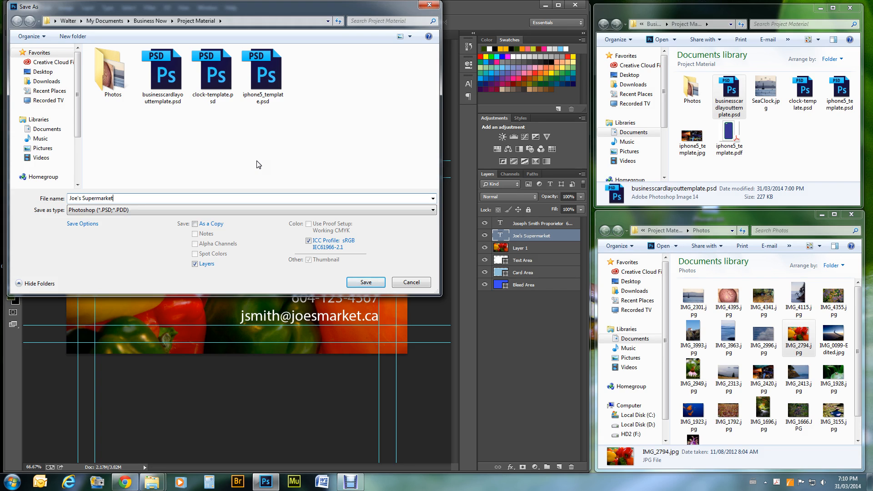
key(Return)
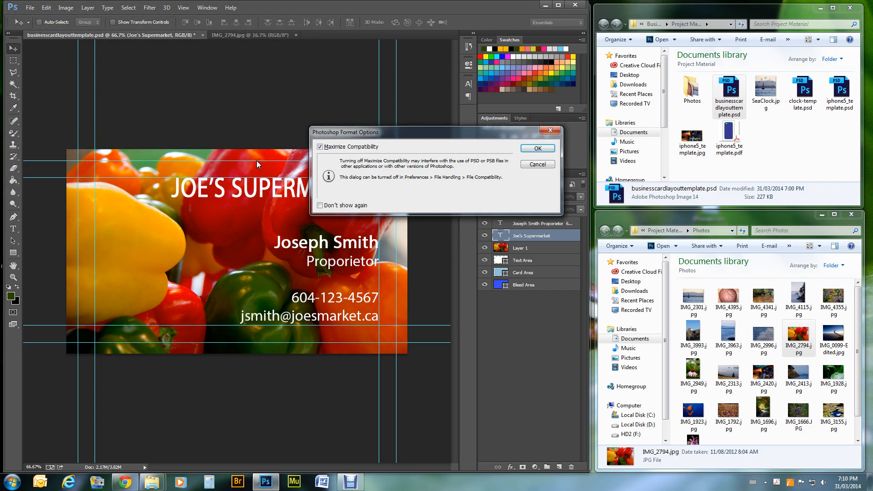
key(Return)
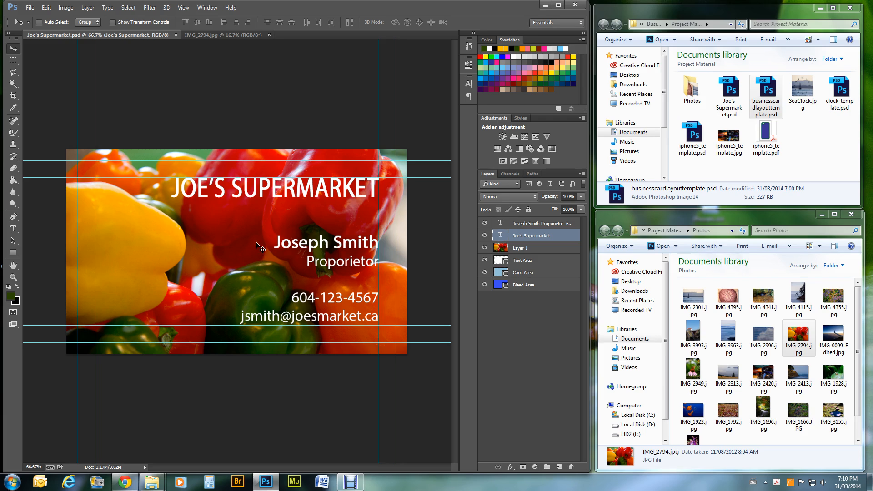
- Save Joe's Supermarket.pdf as a Photoshop PDF with High Quality Print and View PDF After Saving
click(30, 8)
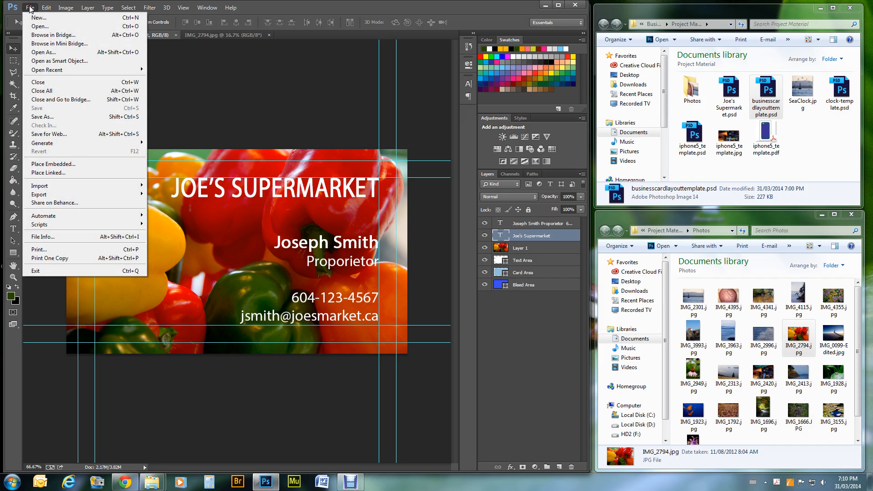
click(34, 117)
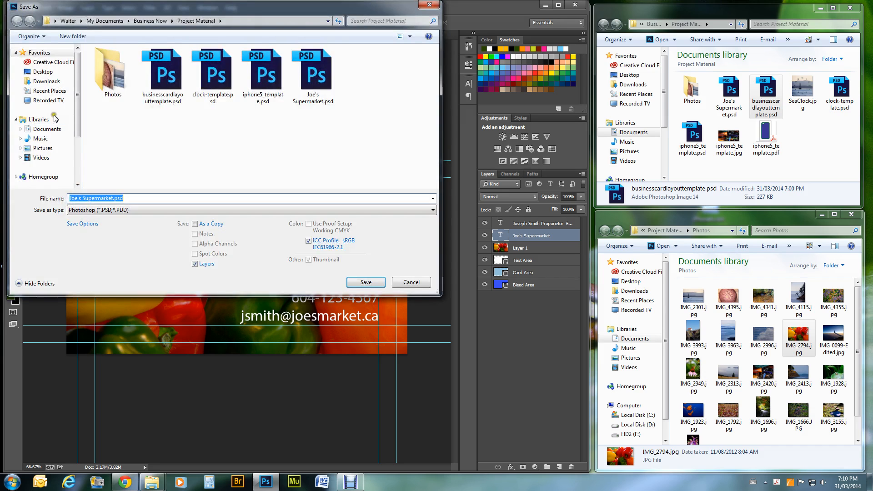
click(123, 210)
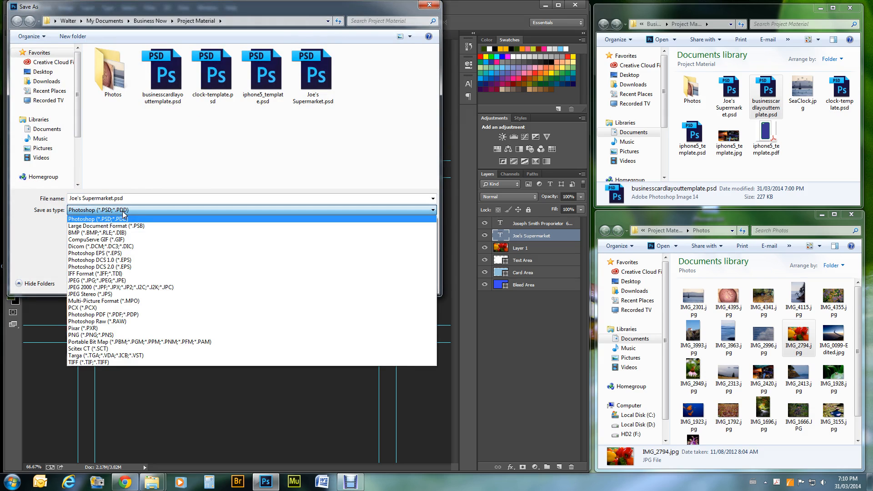
click(128, 314)
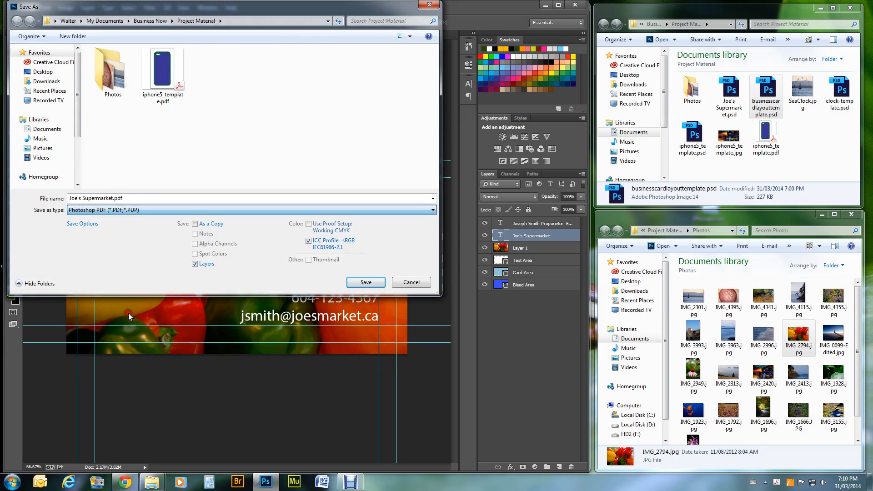
click(365, 282)
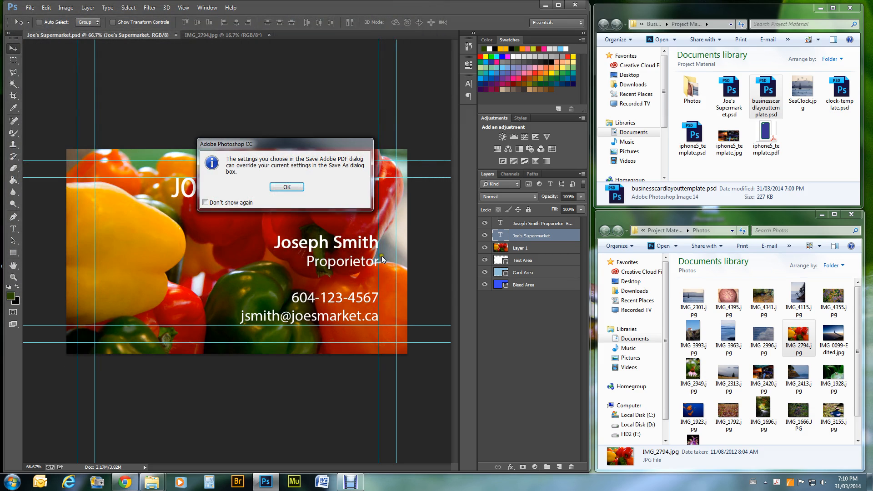
click(285, 187)
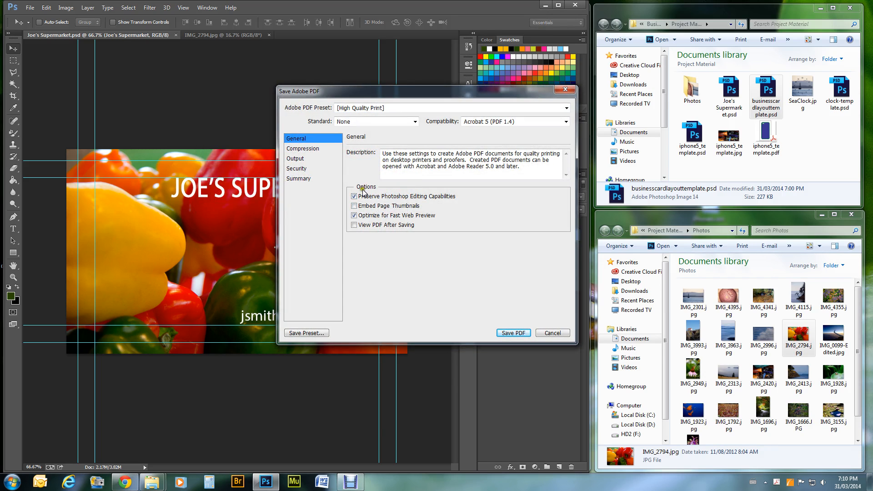
click(354, 225)
click(513, 333)
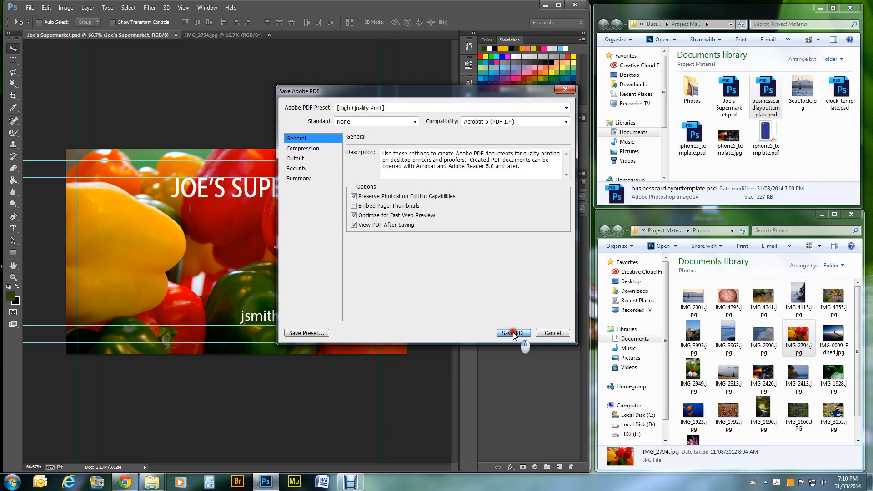
click(512, 333)
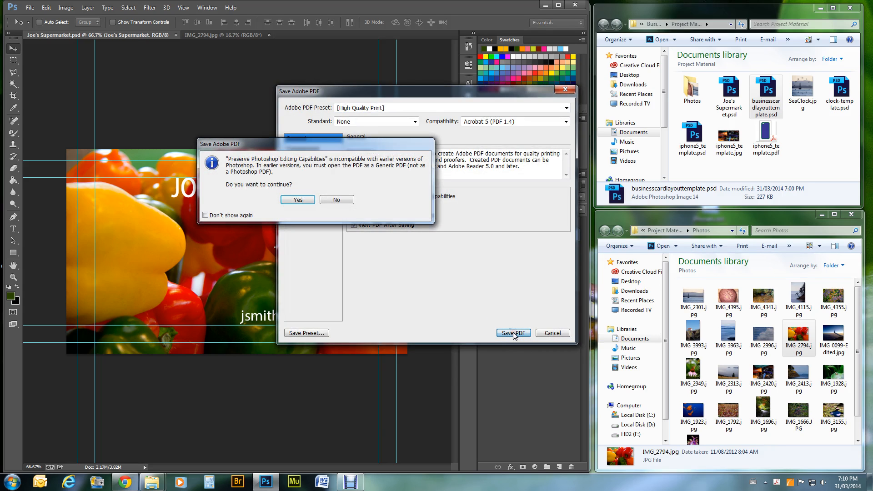
click(297, 203)
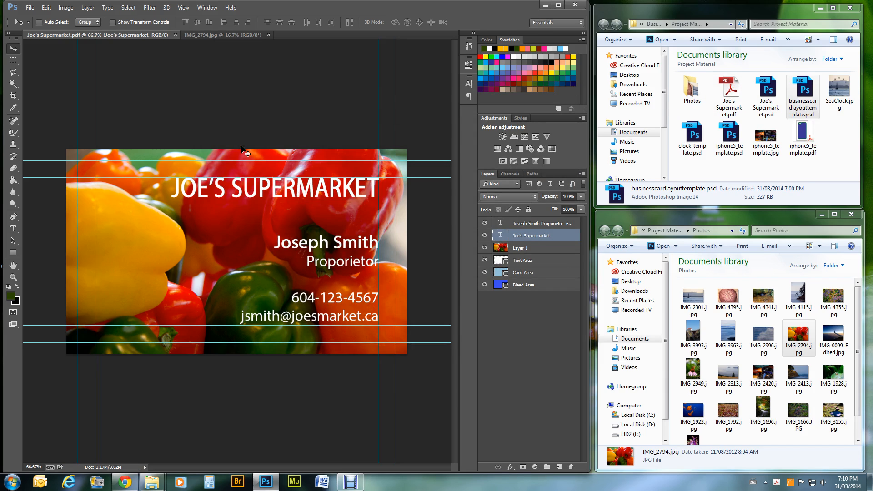
- Open Joe's Supermarket.pdf in Acrobat to check the card, then close it
double_click(730, 93)
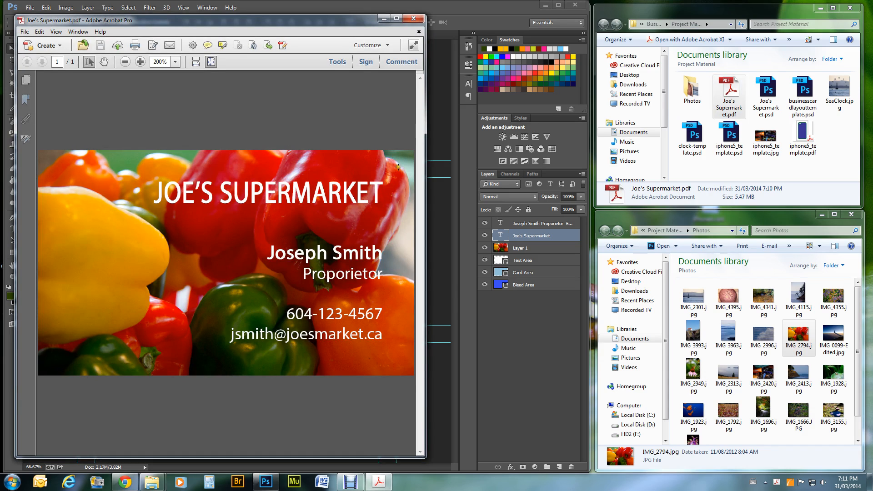
mouse_move(25, 431)
click(418, 32)
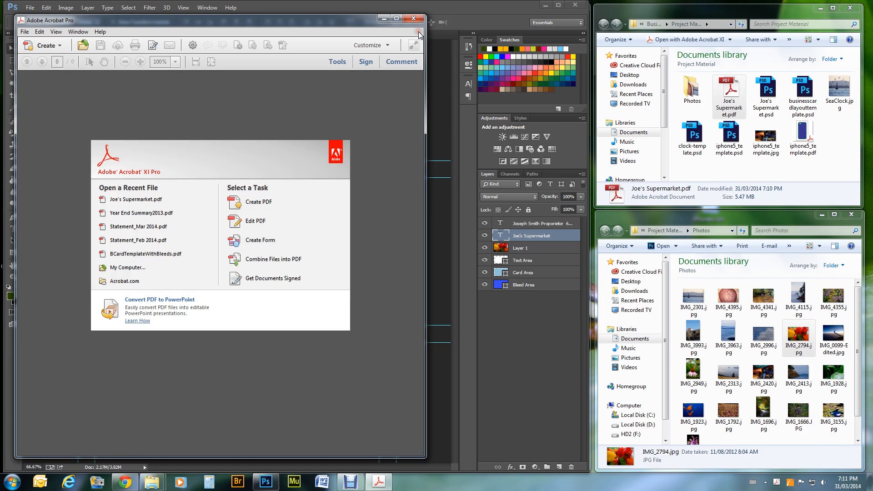
- Minimize Acrobat, close the card and IMG_2794.jpg documents, and quit Photoshop
click(384, 18)
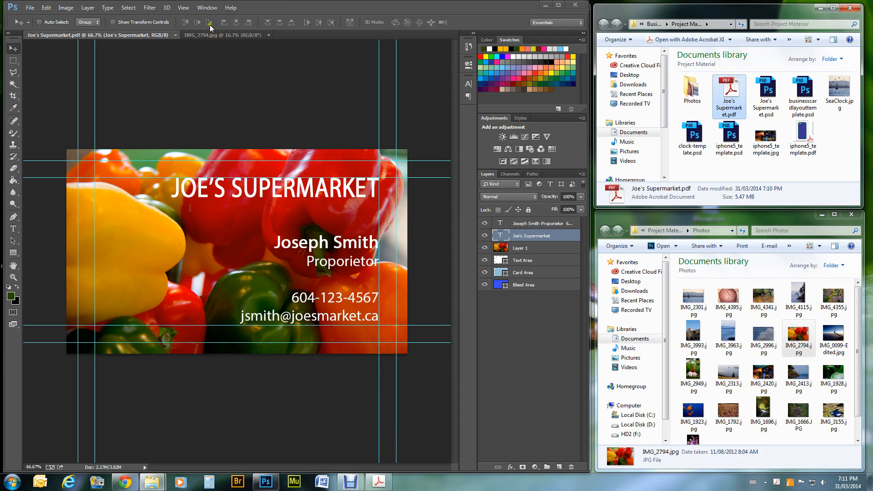
click(175, 36)
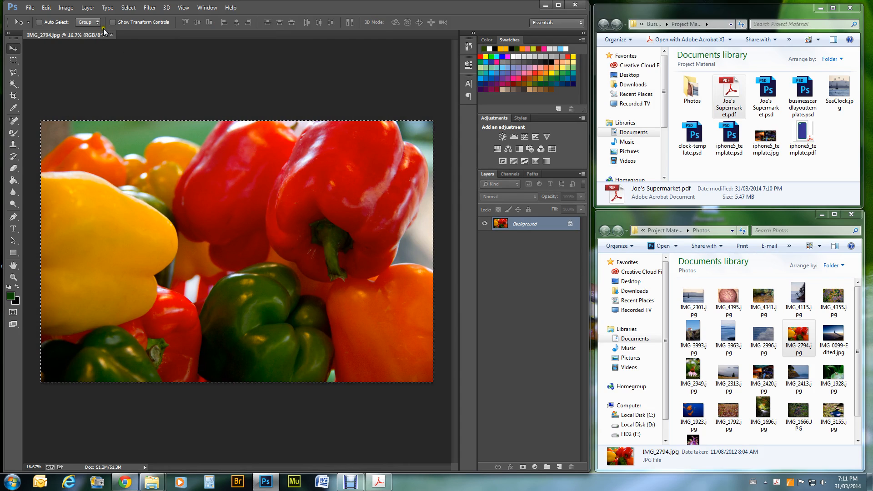
click(111, 35)
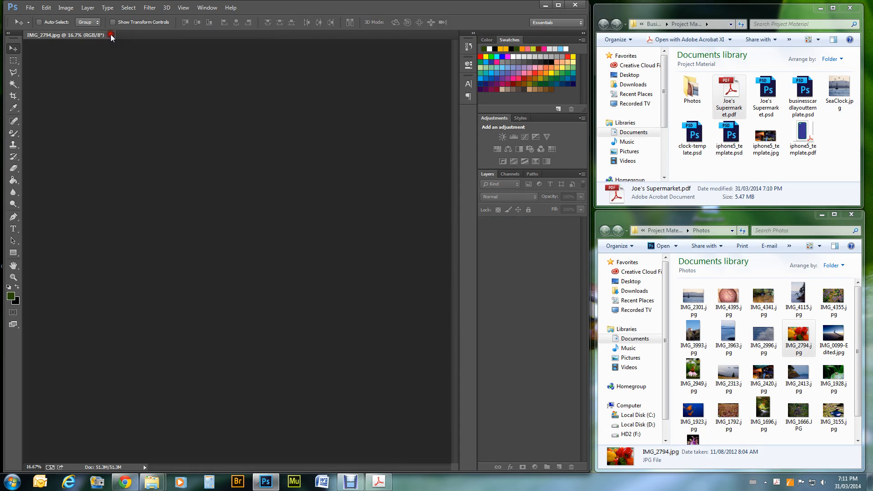
click(575, 5)
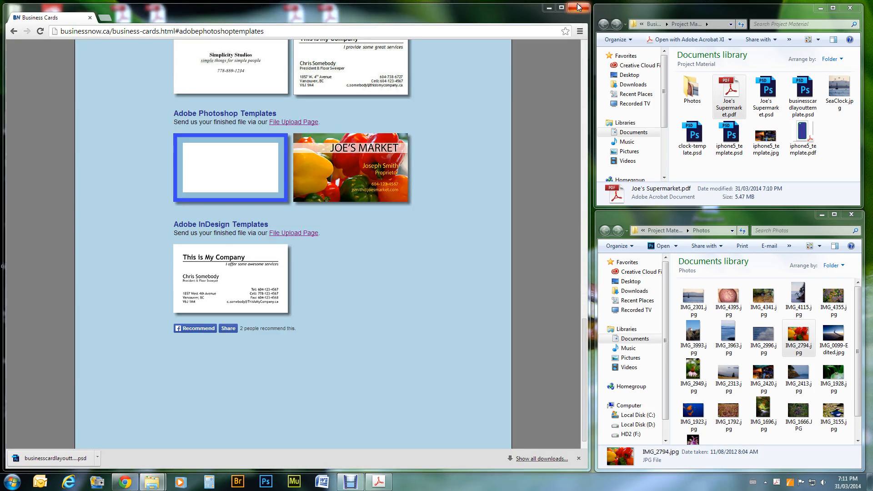
- Add 500 Business Cards 14pt Stock 1 Sided at $44.79 CAD to the cart
click(375, 314)
scroll(375, 314, up, 15)
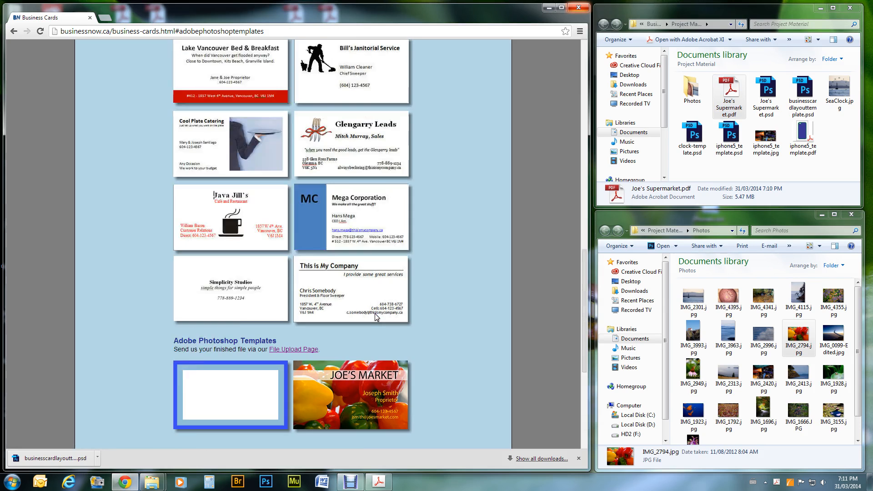
click(406, 213)
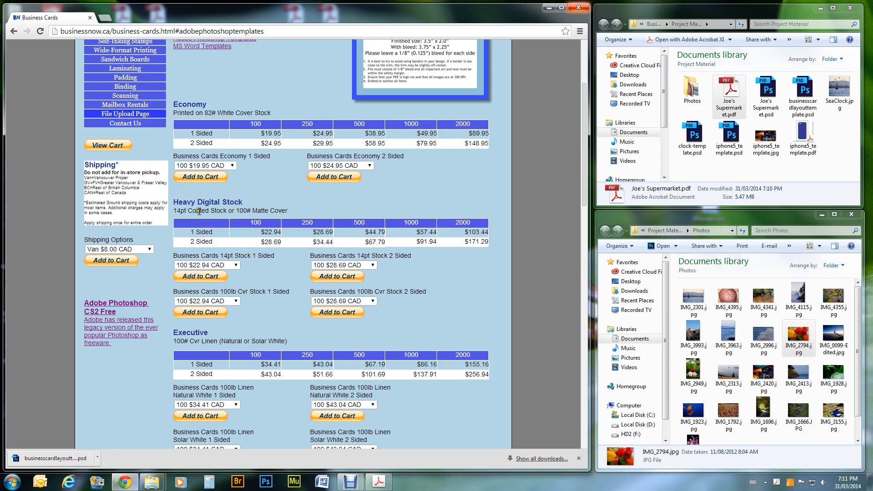
click(243, 217)
click(373, 265)
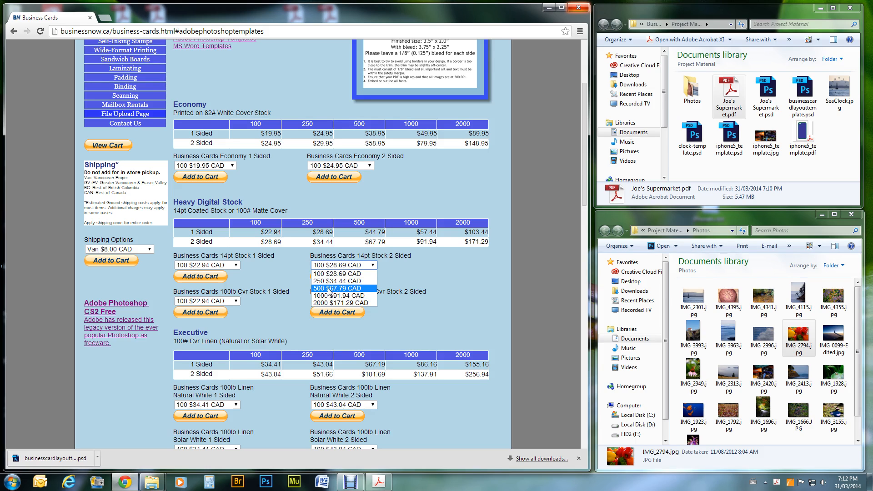
click(397, 258)
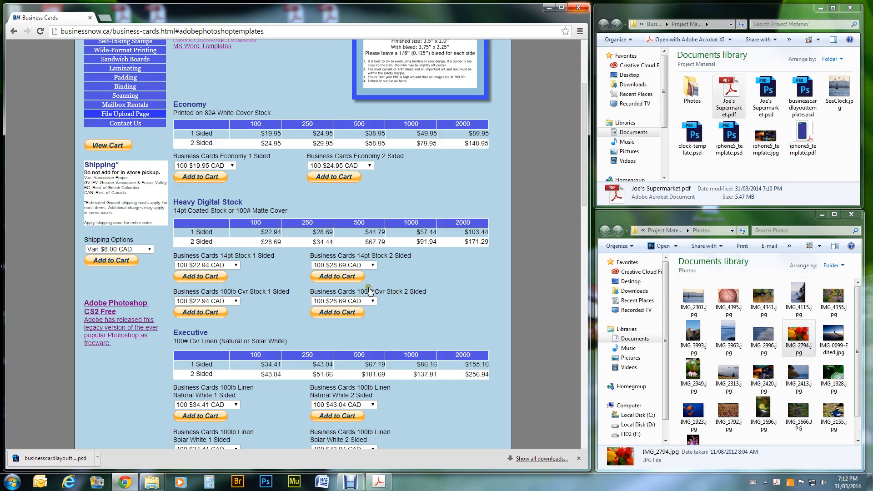
click(235, 265)
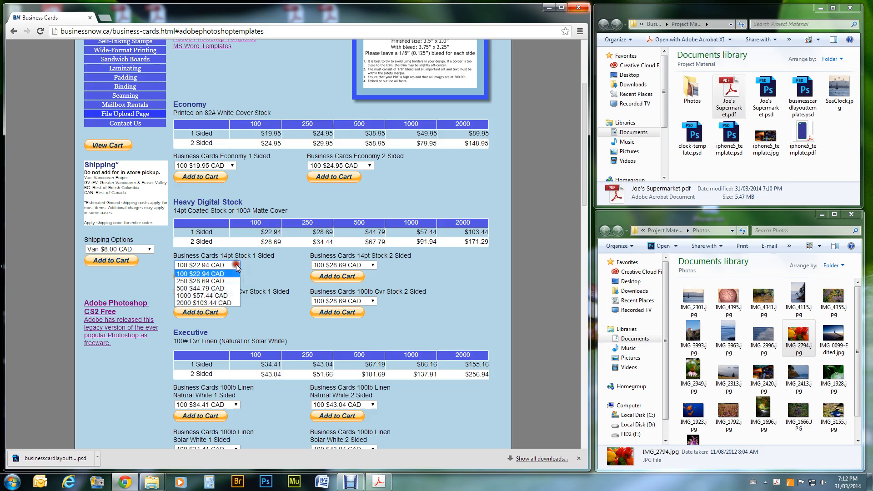
click(213, 289)
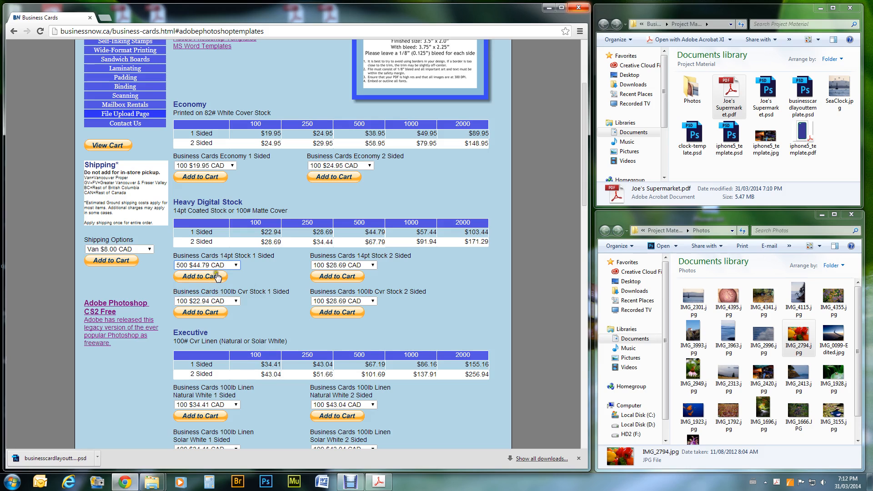
click(216, 278)
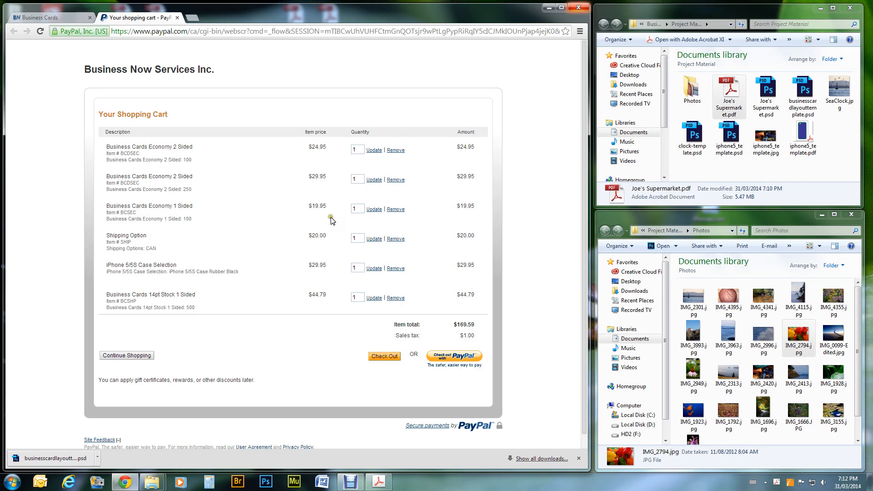
- Remove the Economy 100- and 250-card items, old shipping and iPhone case, keeping only the $44.79 cards
click(396, 151)
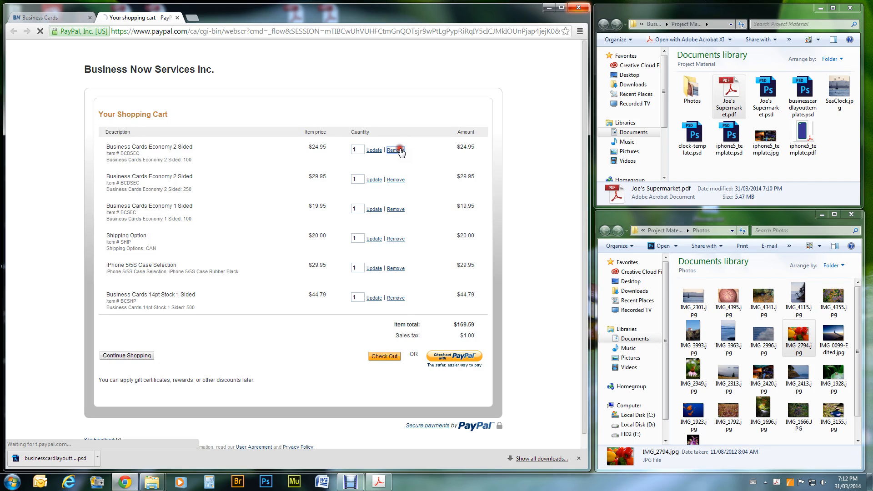
click(395, 180)
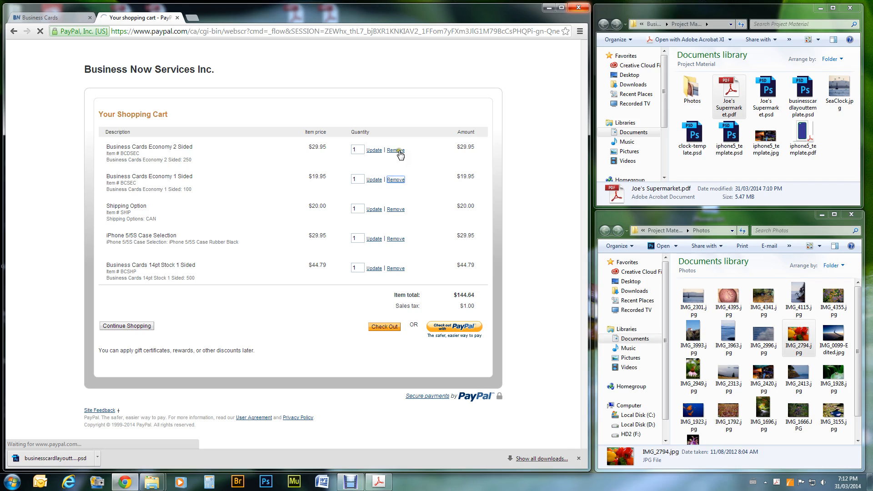
click(396, 209)
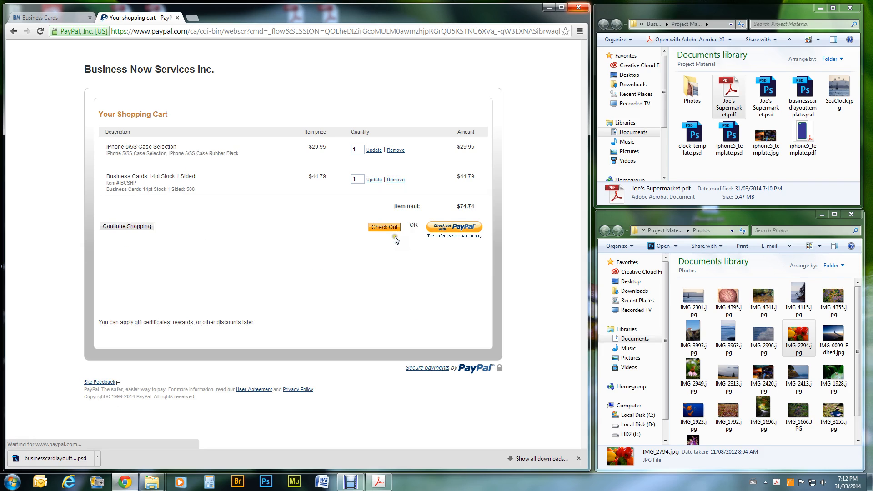
click(396, 150)
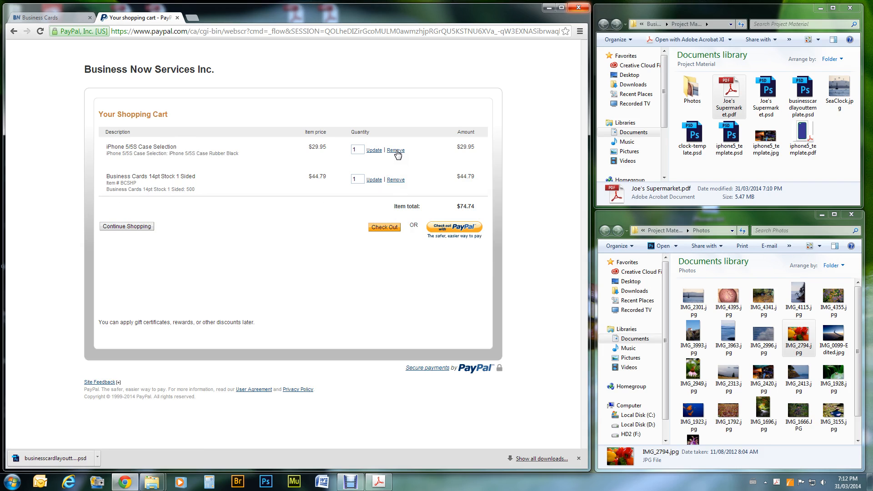
click(396, 150)
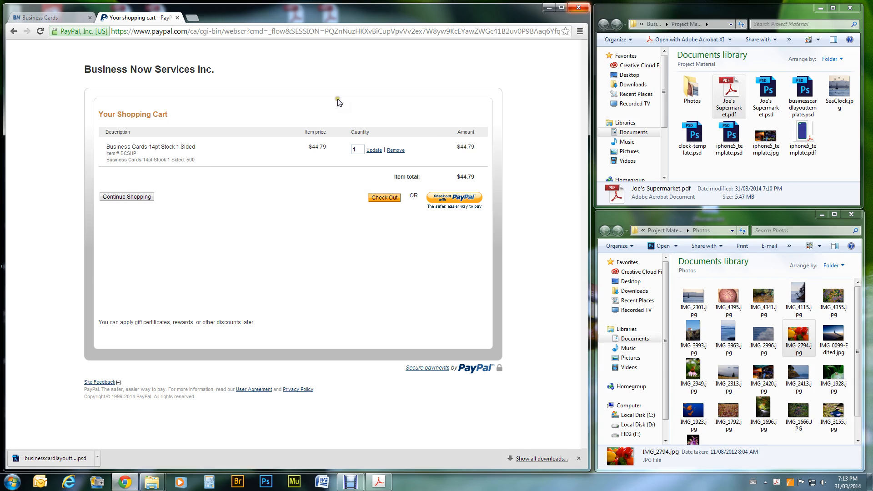
click(134, 197)
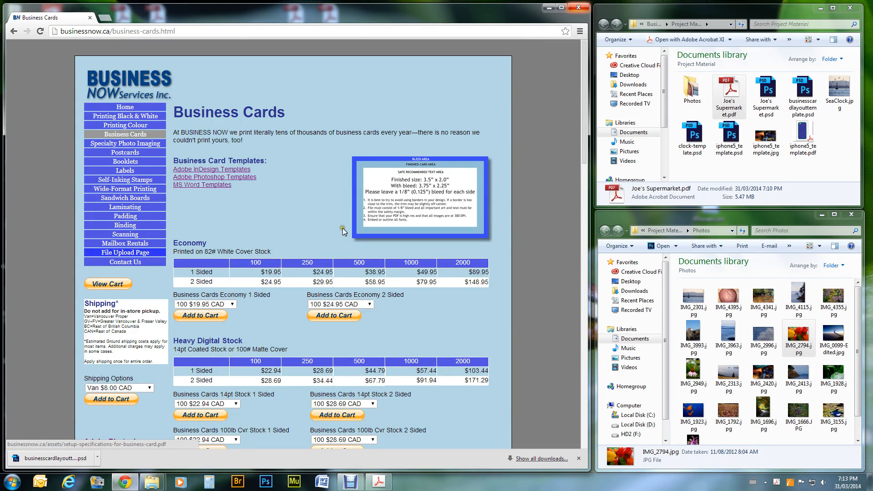
- Add Van $8.00 CAD shipping to the PayPal cart for a $52.79 total, then return to Business Cards
click(150, 389)
click(149, 389)
click(150, 390)
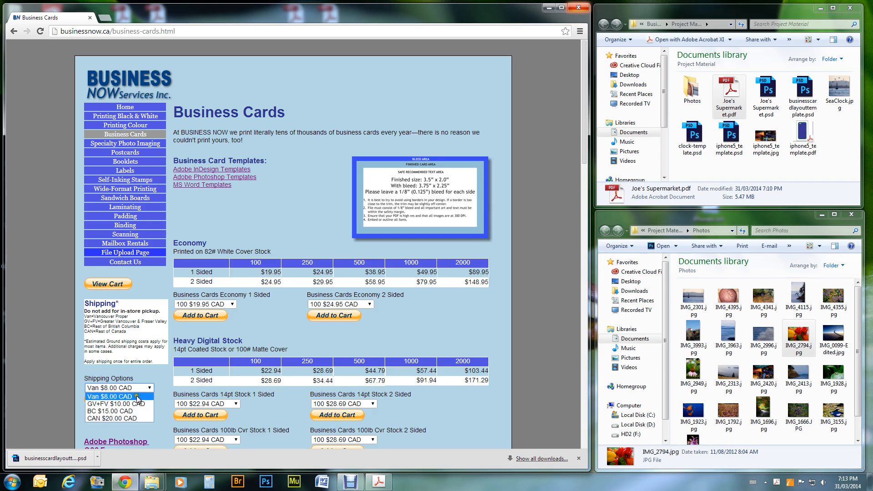
click(151, 388)
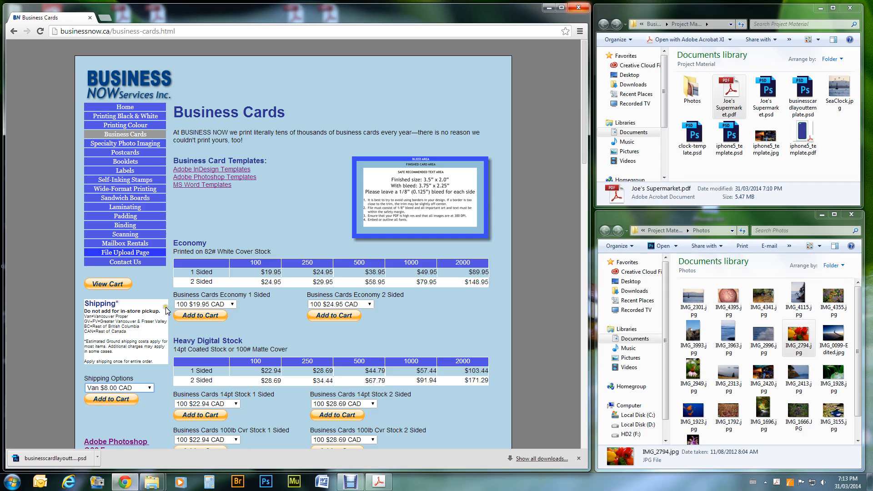
click(124, 401)
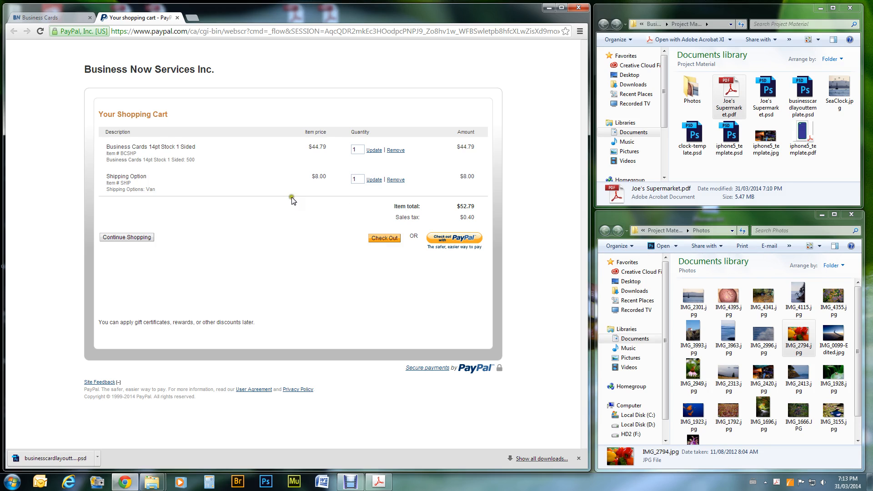
click(66, 16)
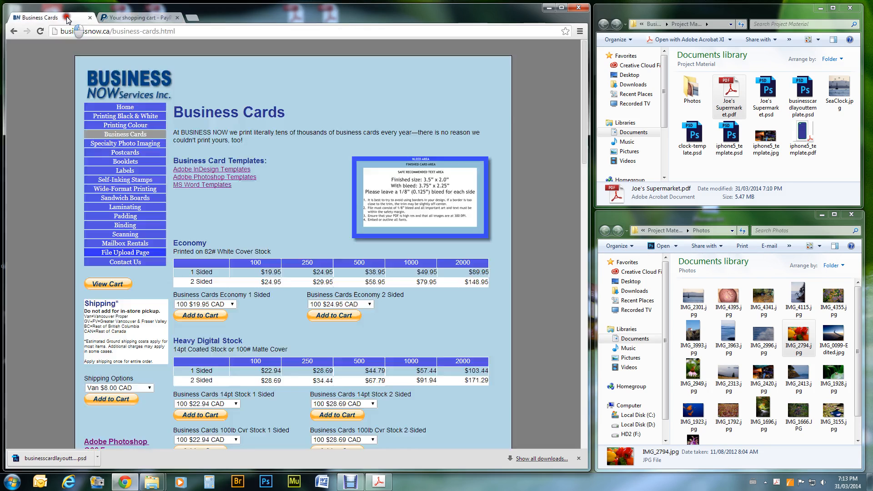
- Queue Joe's Supermarket.pdf (5.47 MB) in the File Upload Page's Send Your Files form
scroll(353, 274, down, 5)
scroll(354, 274, down, 3)
scroll(354, 274, up, 7)
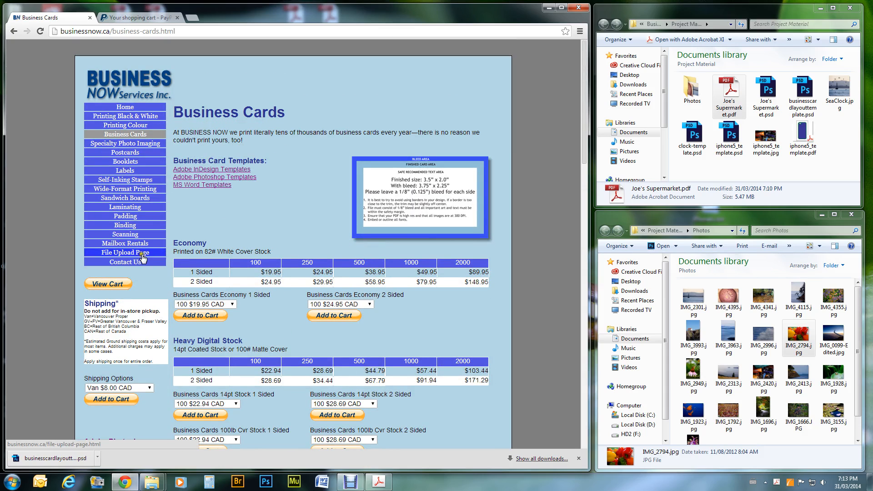
click(145, 253)
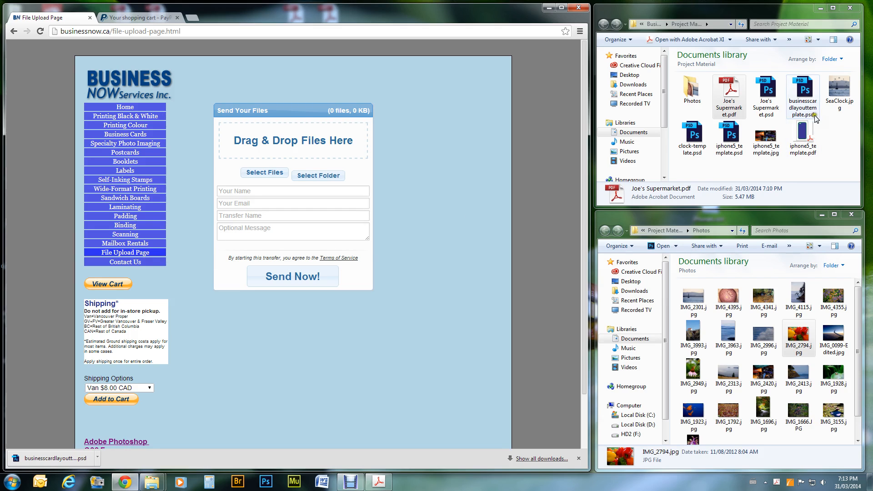
drag(734, 83, 297, 155)
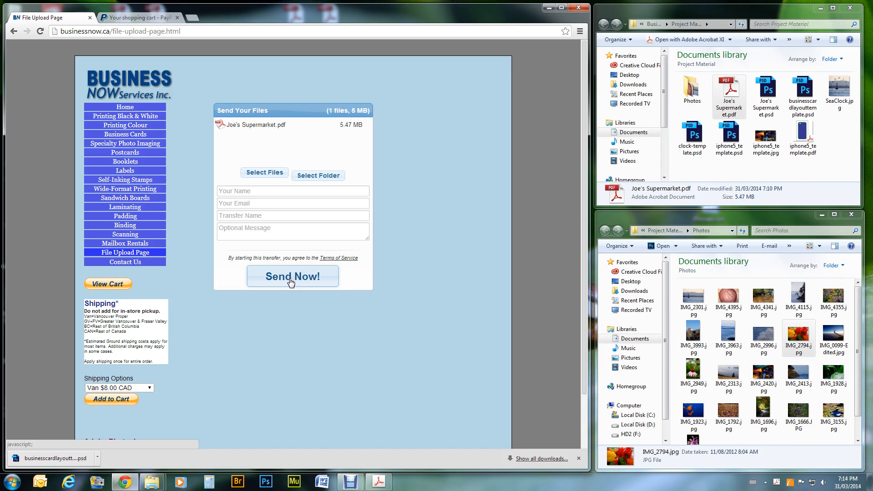
click(350, 480)
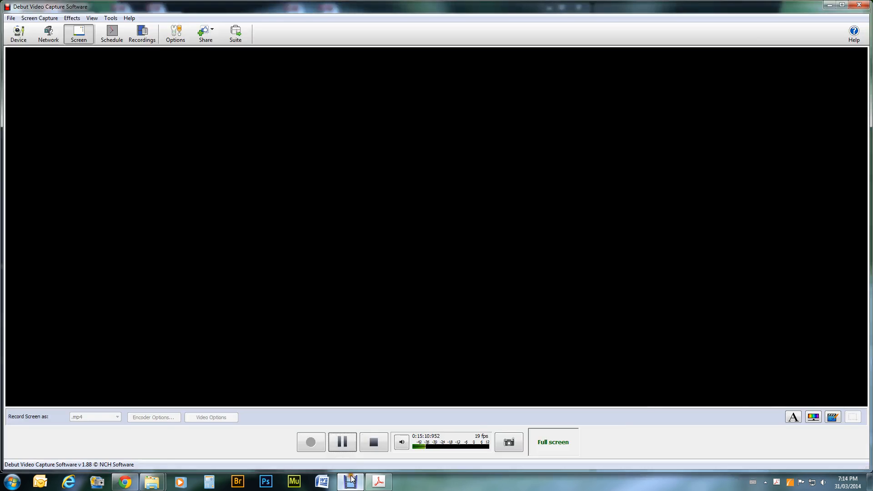